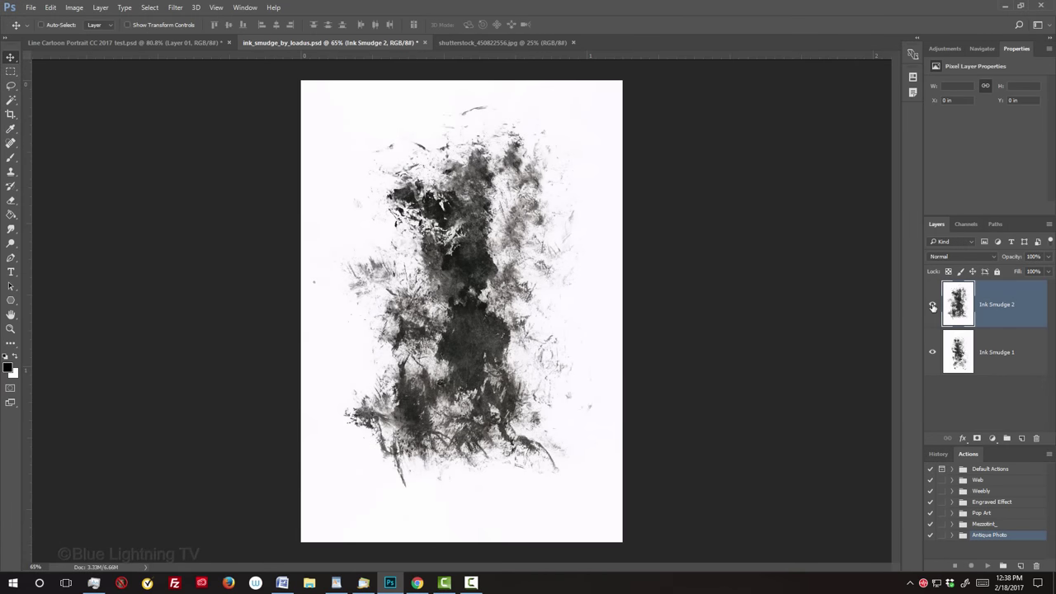
Toggle Ink Smudge 2 off and on to inspect Ink Smudge 1, then switch to the portrait document
{"action": "left_click", "coordinate": [932, 306]}
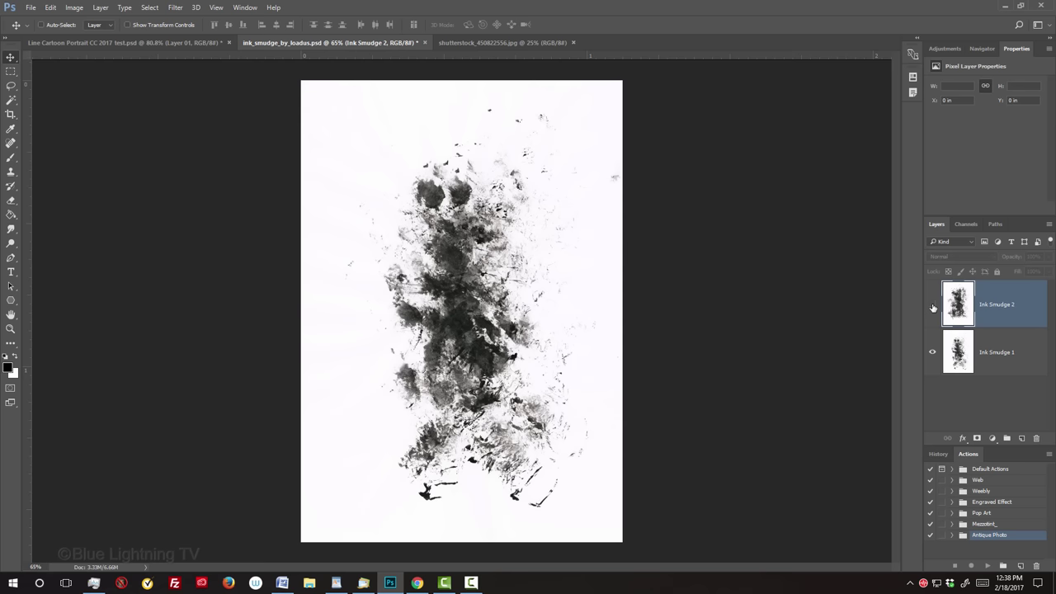
{"action": "left_click", "coordinate": [932, 304]}
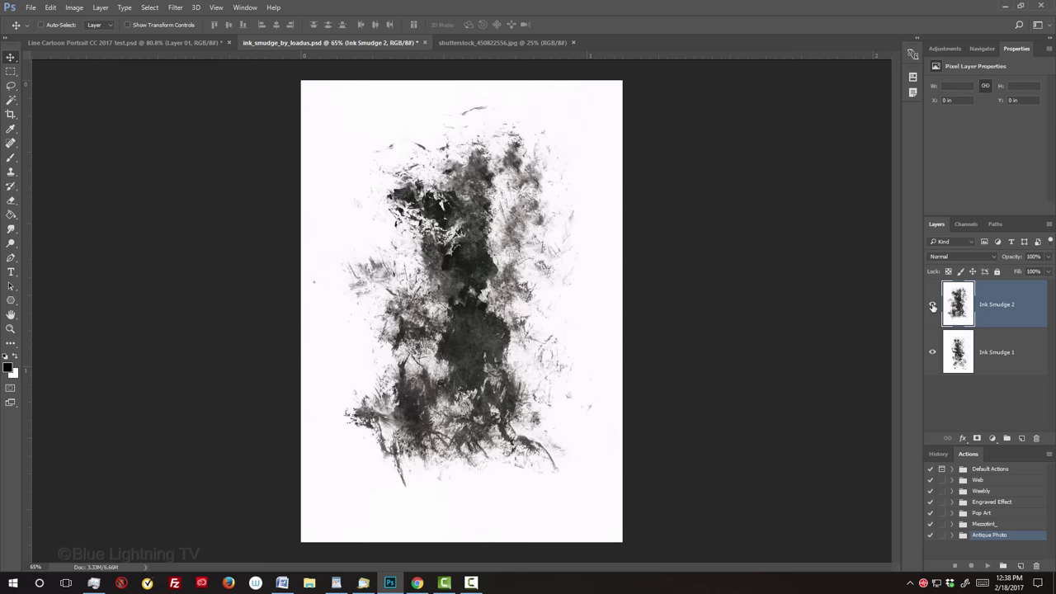
{"action": "left_click", "coordinate": [505, 44]}
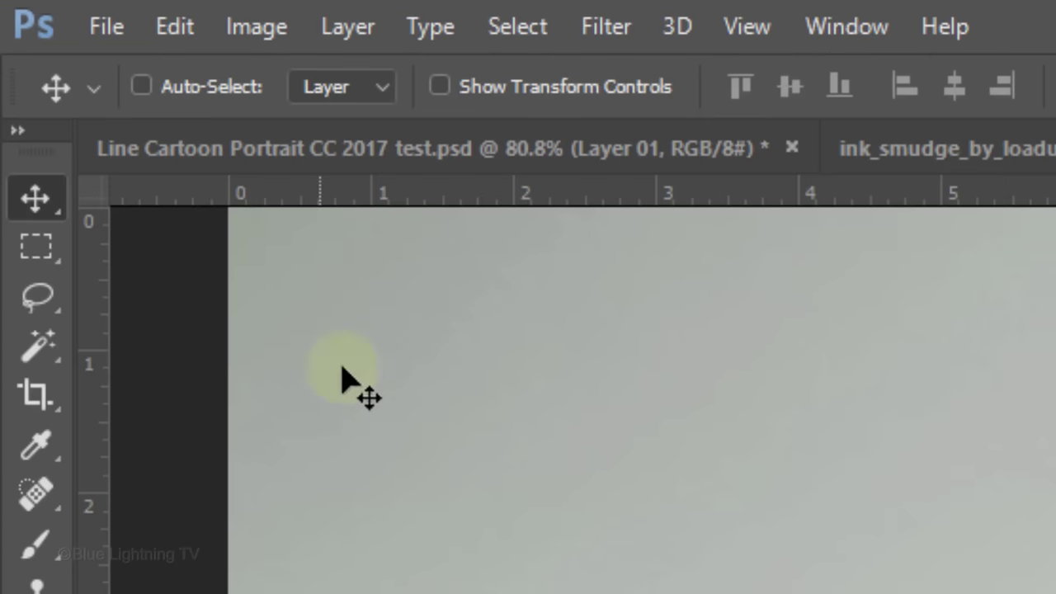
Crop the portrait to a 1080 × 1080 px square around her face, keeping cropped pixels
{"action": "left_click_drag", "start_coordinate": [10, 115], "coordinate": [59, 117]}
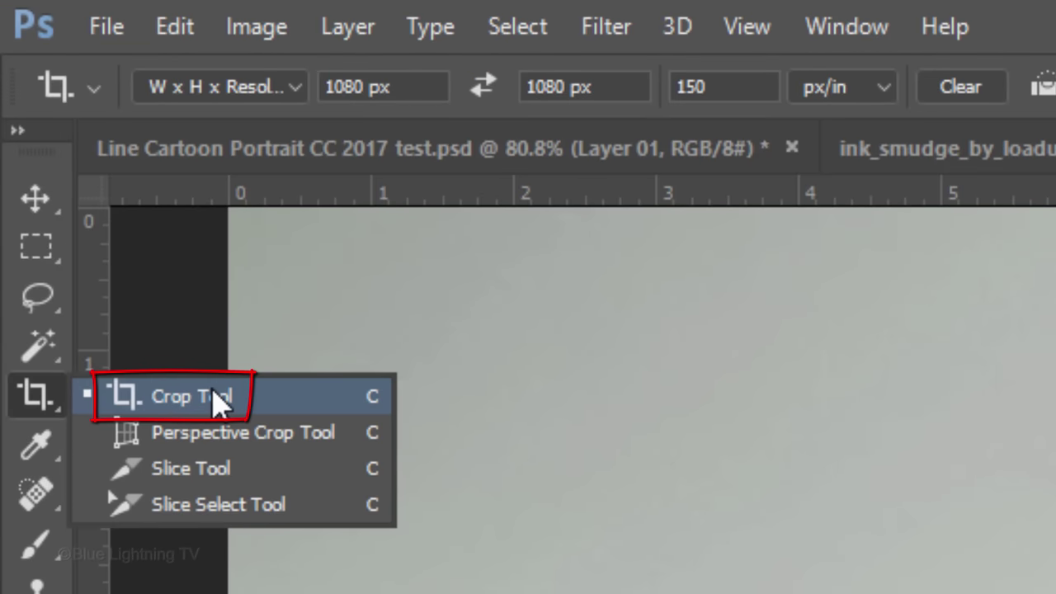
{"action": "left_click", "coordinate": [216, 399]}
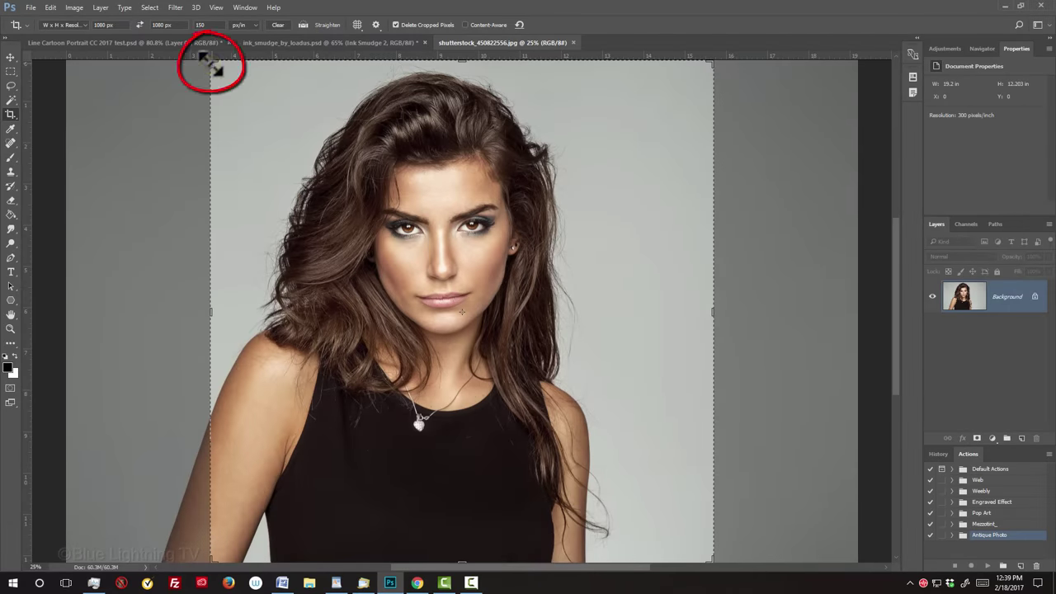
{"action": "left_click_drag", "start_coordinate": [208, 65], "coordinate": [297, 194]}
{"action": "left_click_drag", "start_coordinate": [495, 245], "coordinate": [606, 389]}
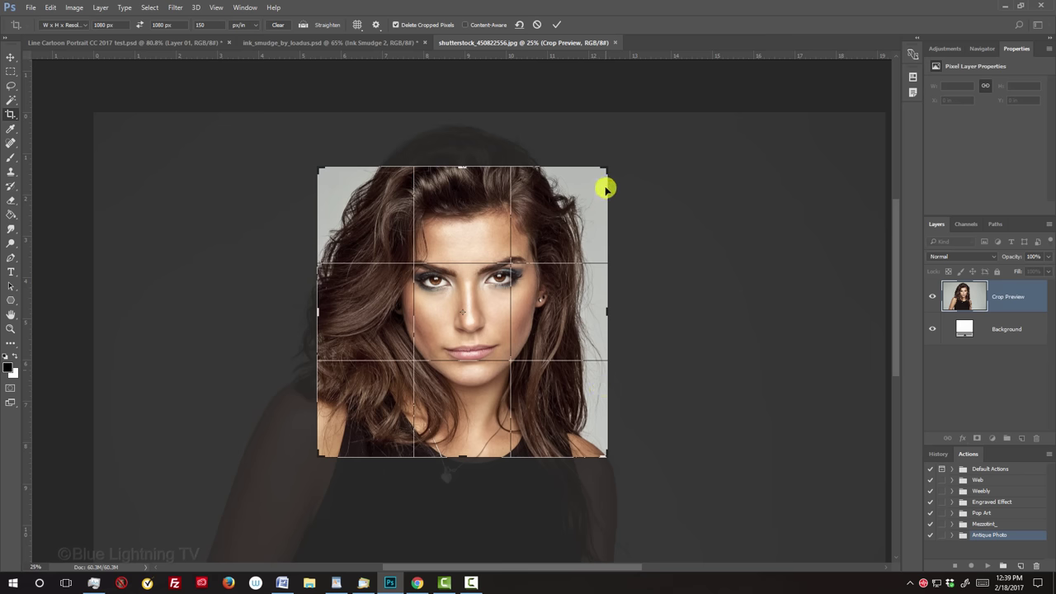
{"action": "left_click_drag", "start_coordinate": [605, 188], "coordinate": [517, 260]}
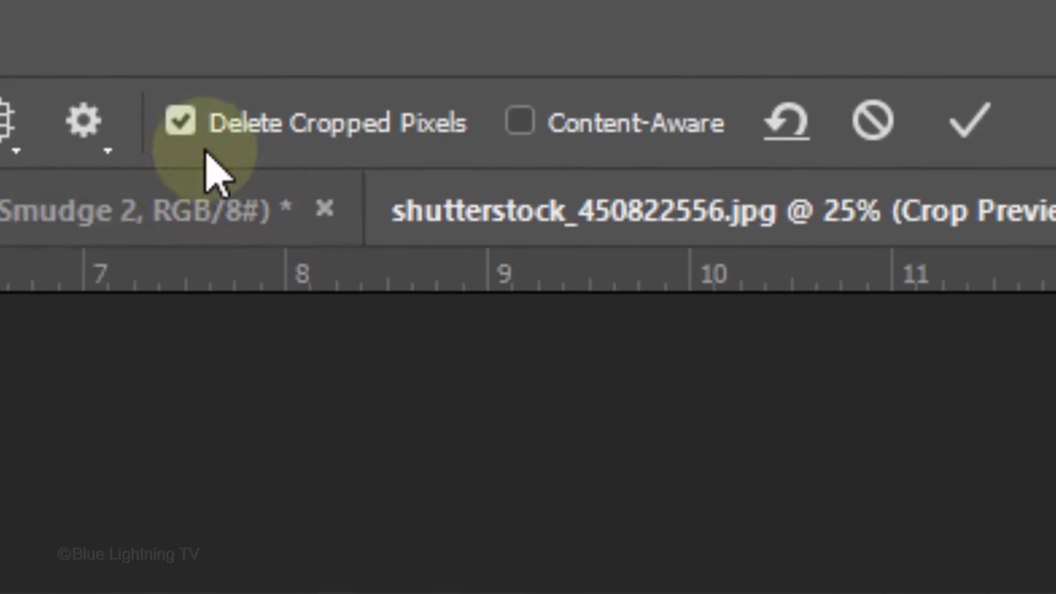
{"action": "left_click", "coordinate": [187, 131]}
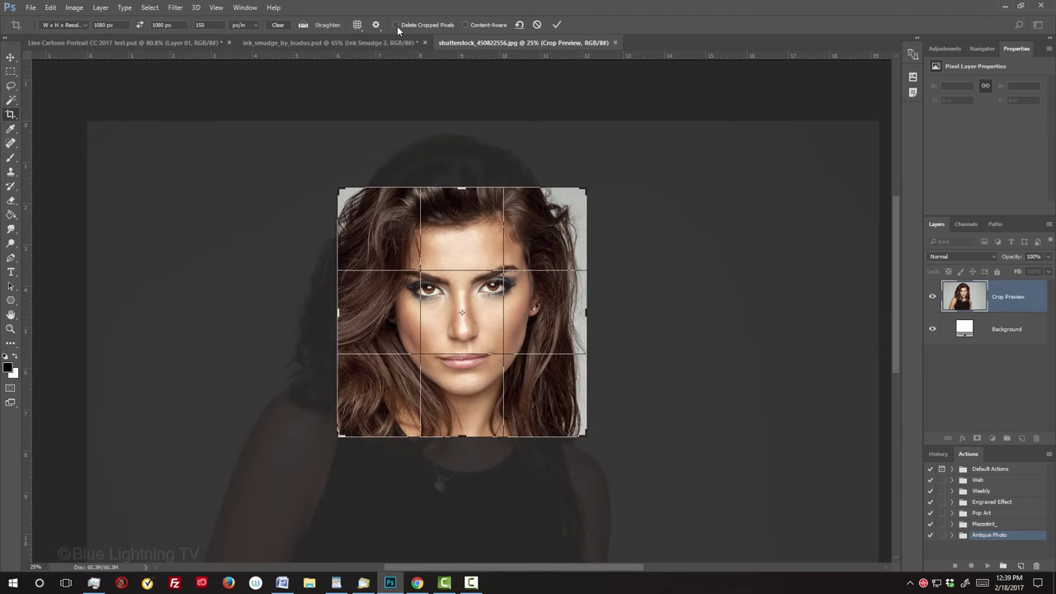
{"action": "left_click", "coordinate": [397, 25]}
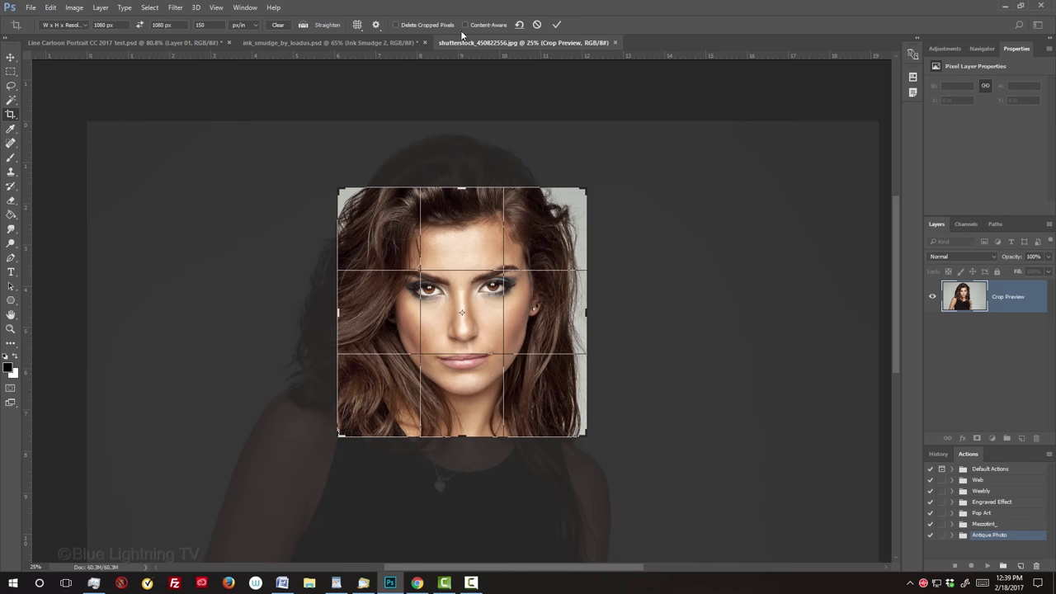
{"action": "left_click", "coordinate": [555, 26]}
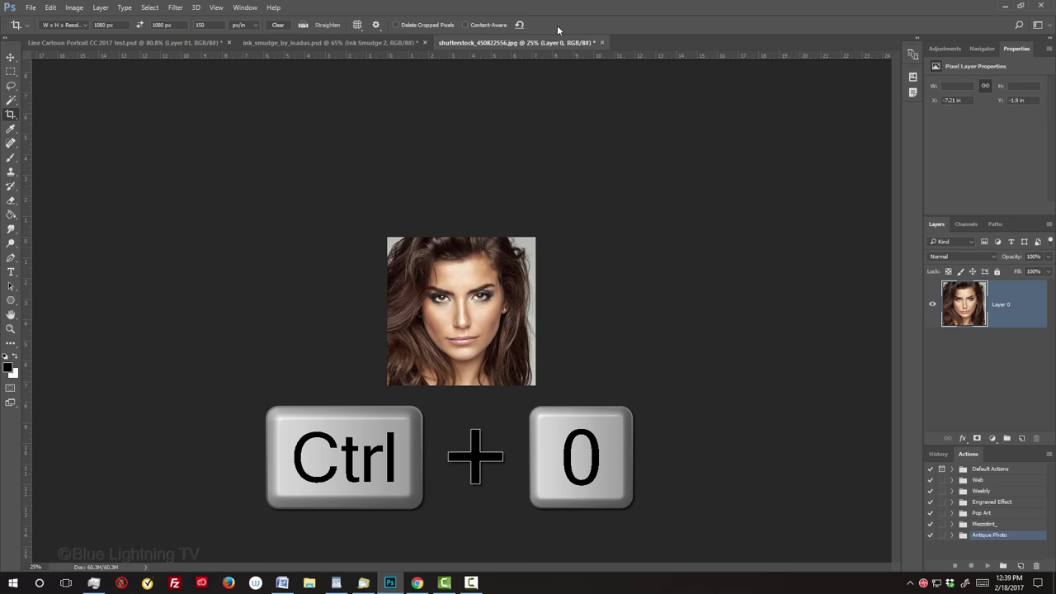
Fit the image to the window and convert portrait Layer 0 into a Smart Object
{"action": "key", "text": "ctrl+0"}
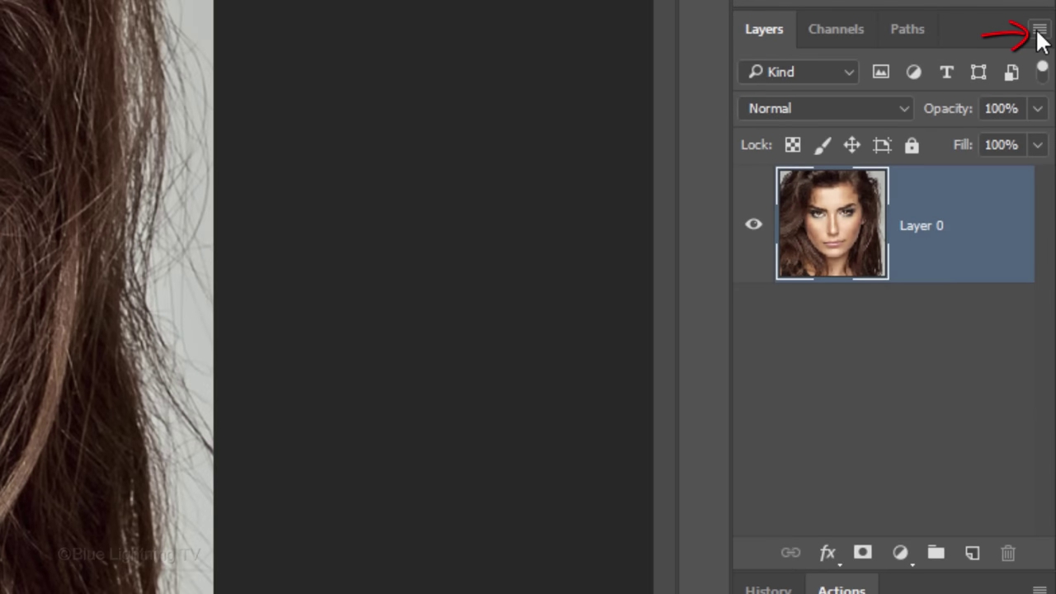
{"action": "left_click", "coordinate": [1038, 33]}
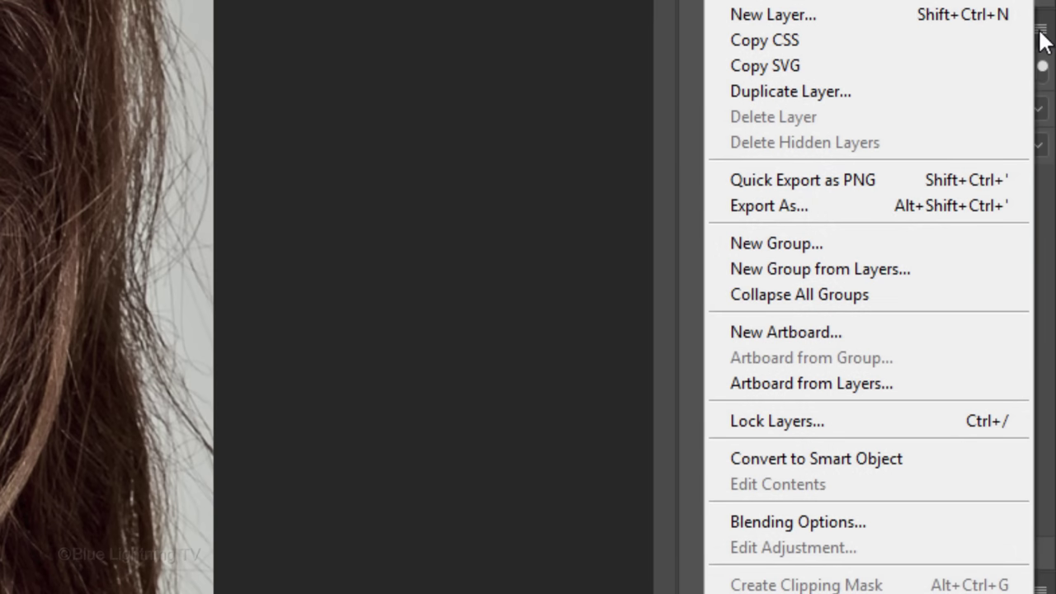
{"action": "left_click", "coordinate": [897, 460]}
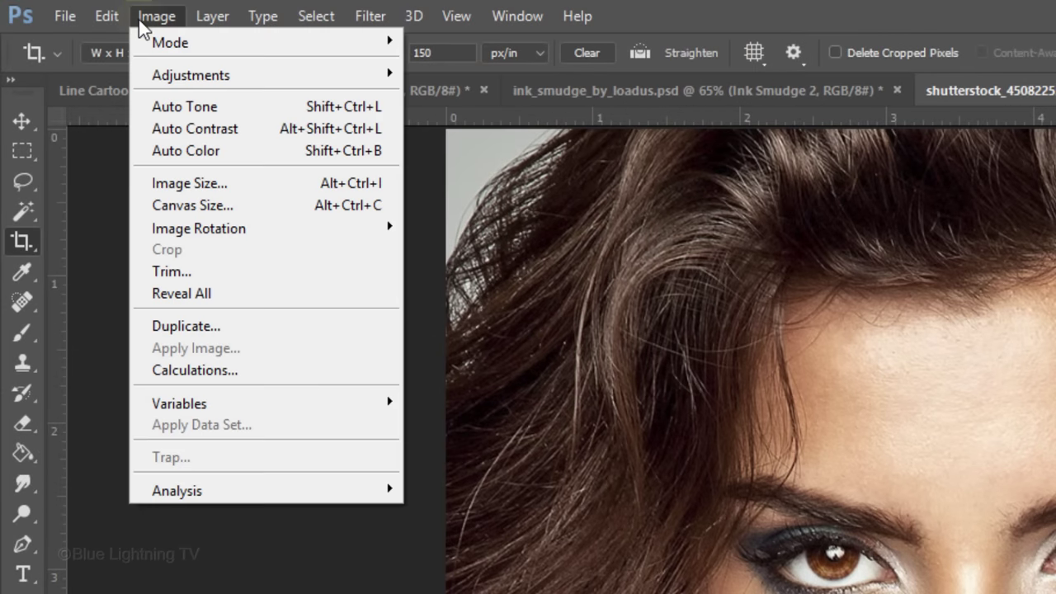
Apply Shadows/Highlights to Layer 0 as a smart filter, Shadows 35% and Highlights 0%
{"action": "mouse_move", "coordinate": [154, 75]}
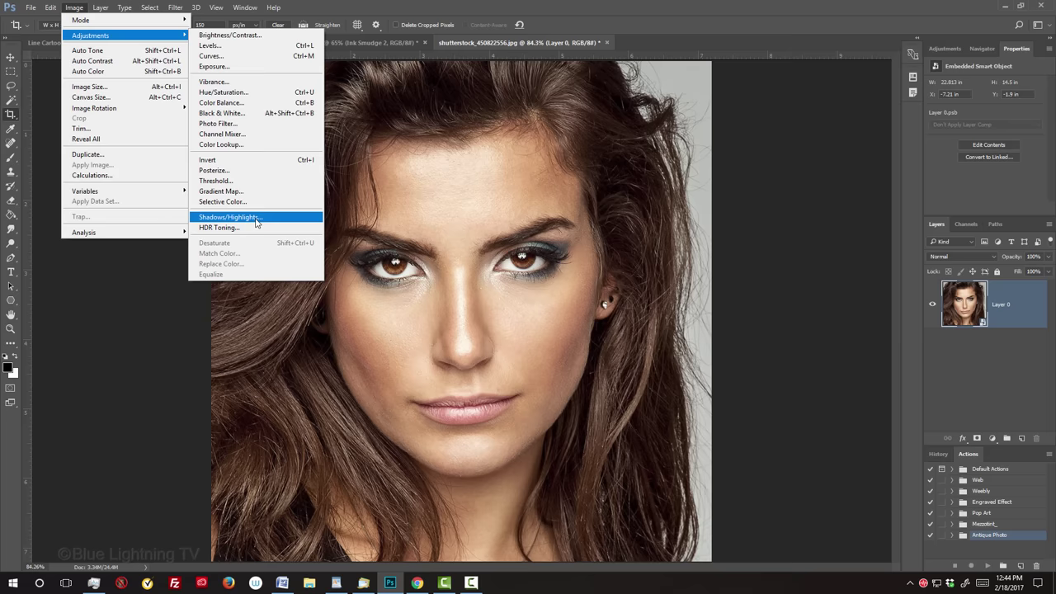
{"action": "left_click", "coordinate": [540, 459]}
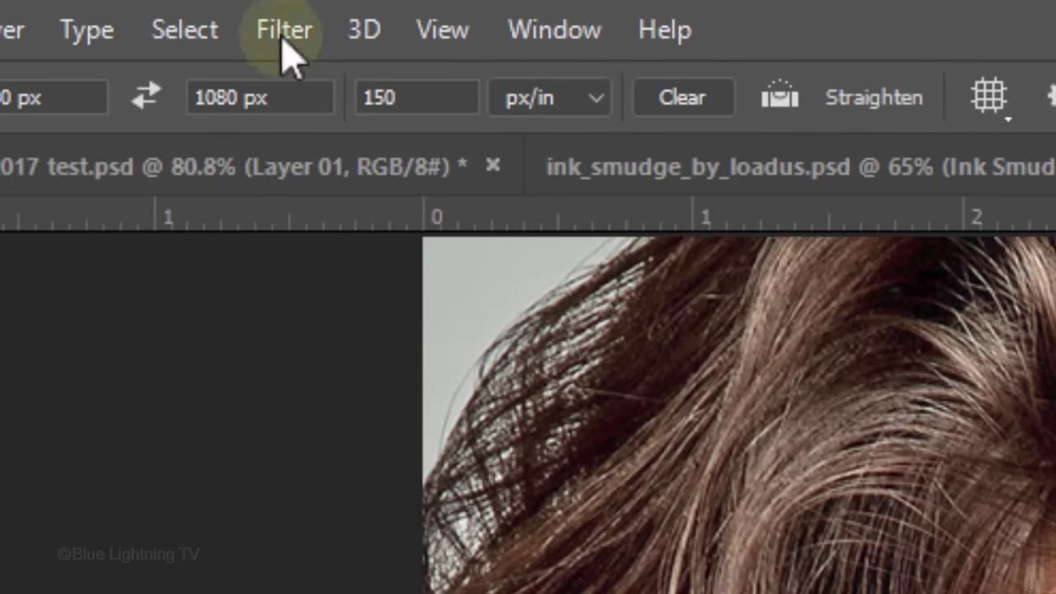
Apply the Filter Gallery's Dry Brush (Size 4, Detail 10, Texture 1), previewed at 50%
{"action": "left_click", "coordinate": [272, 33]}
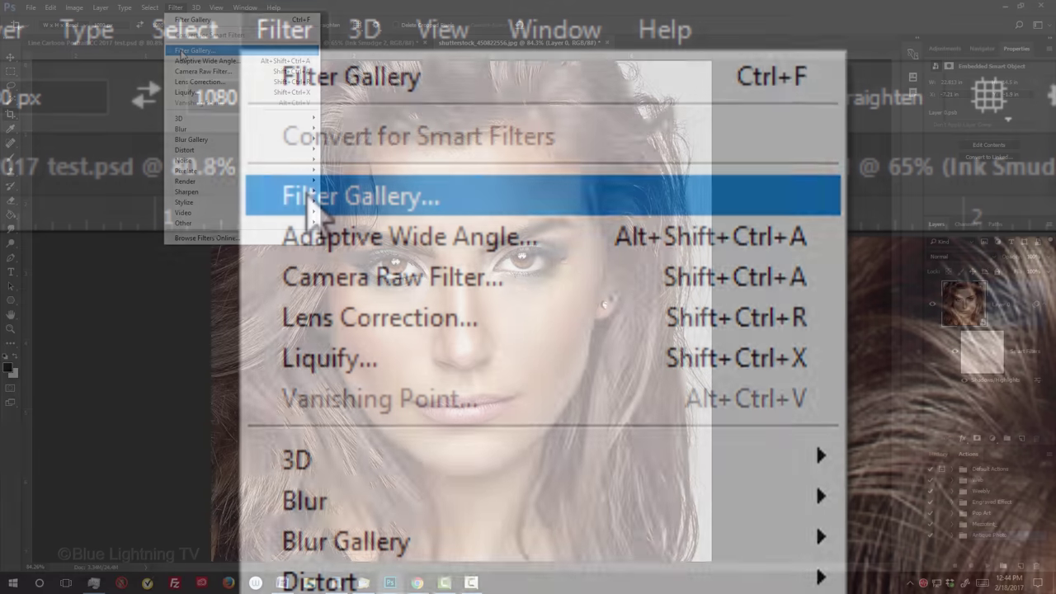
{"action": "left_click", "coordinate": [312, 198]}
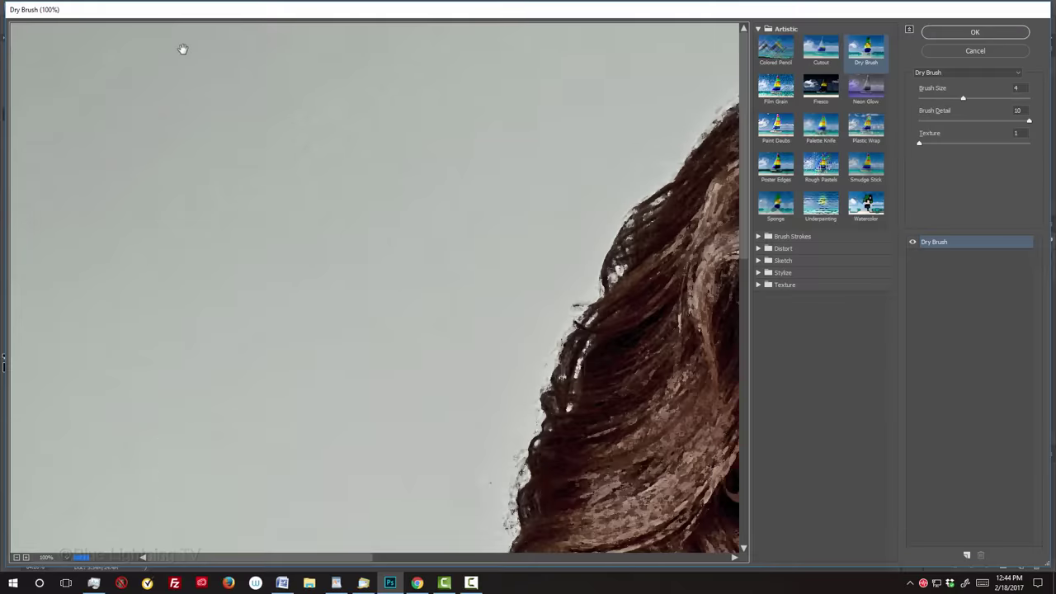
{"action": "right_click", "coordinate": [298, 184]}
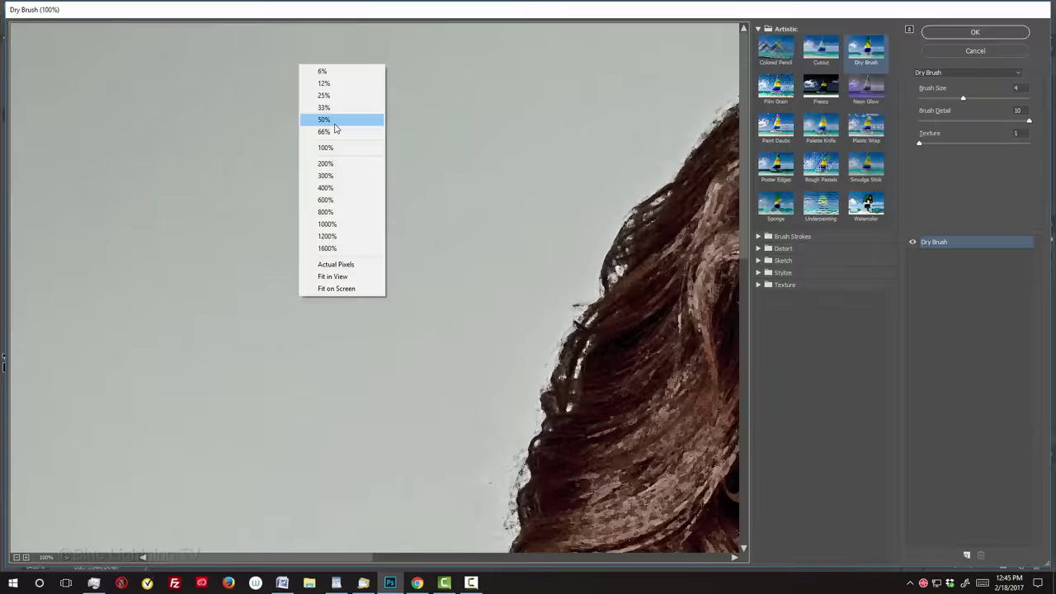
{"action": "left_click", "coordinate": [513, 164]}
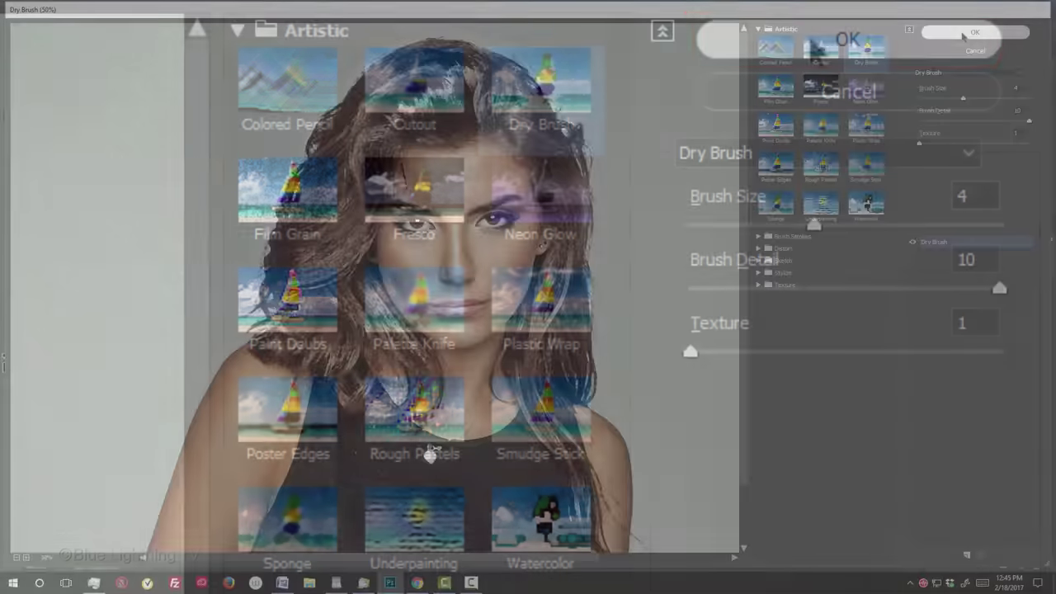
{"action": "left_click", "coordinate": [815, 50]}
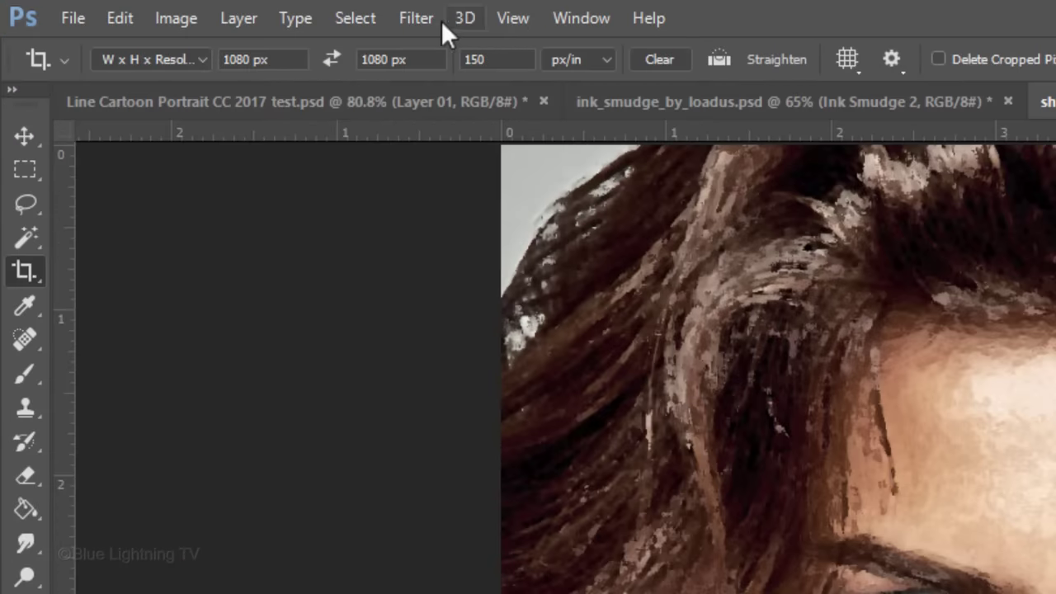
Add a Smart Blur smart filter with Radius 15, Threshold 22 and High quality
{"action": "left_click", "coordinate": [176, 8]}
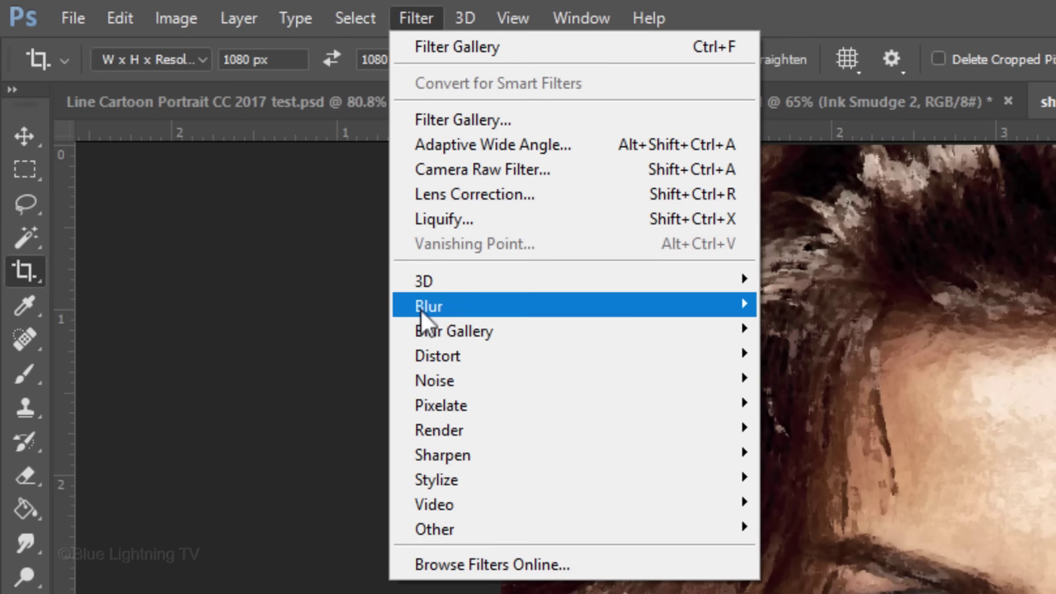
{"action": "mouse_move", "coordinate": [422, 318]}
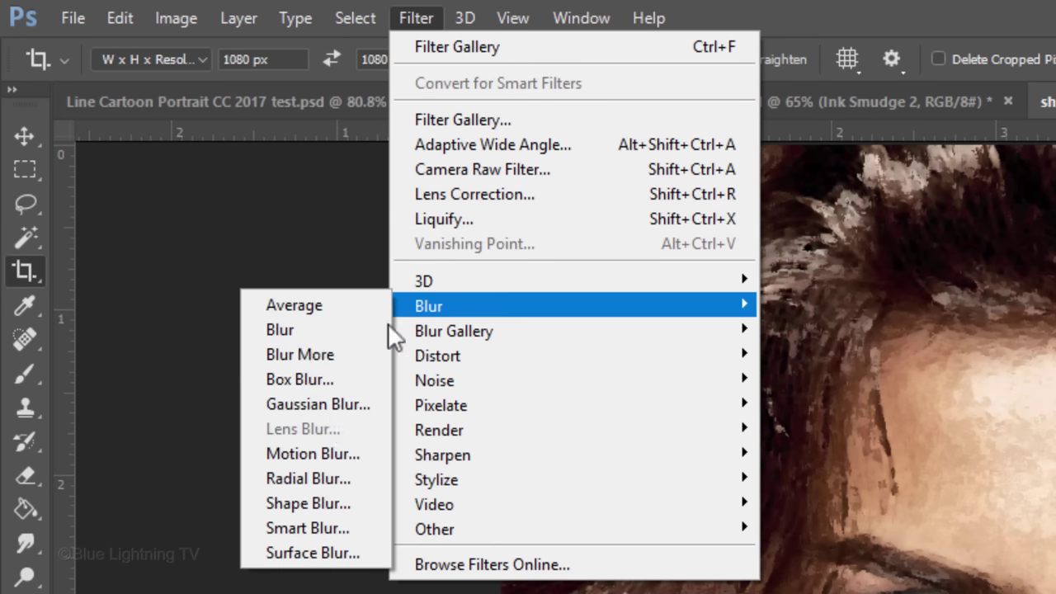
{"action": "left_click", "coordinate": [338, 532]}
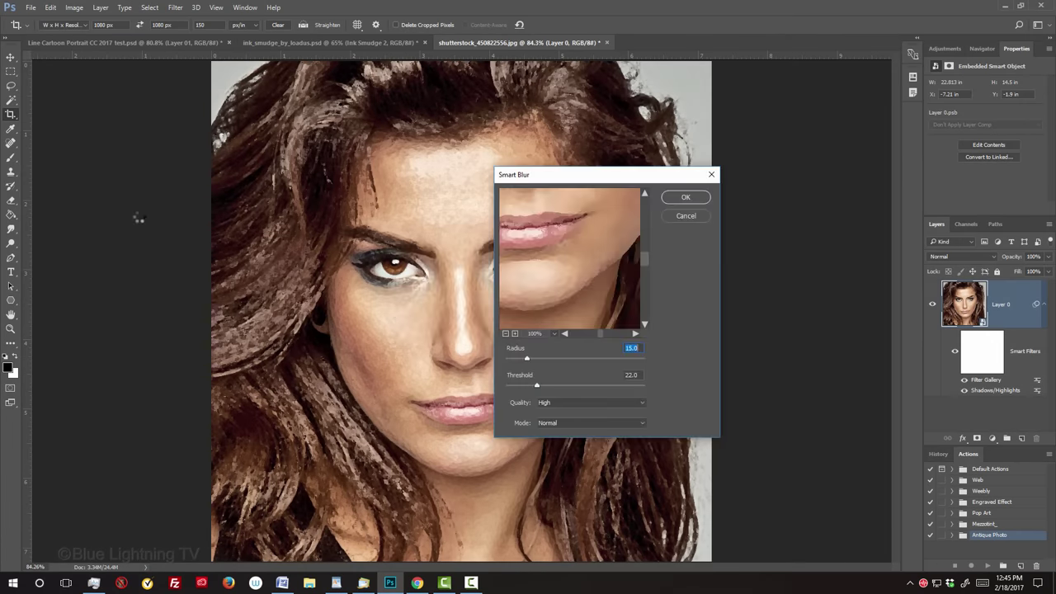
{"action": "key", "text": "Return"}
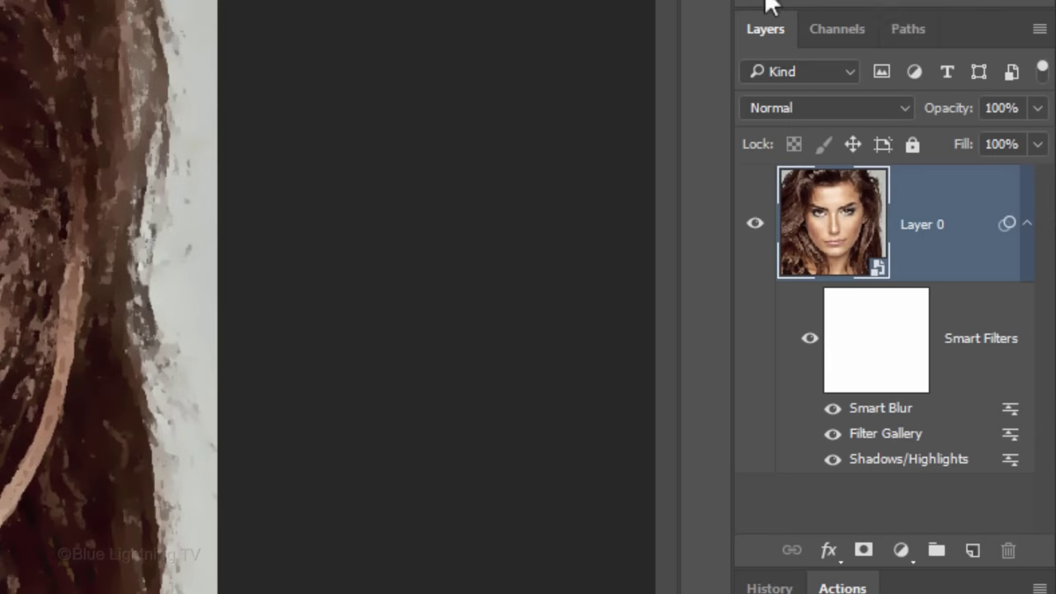
Wrap the filtered portrait in a new smart object and add a white-filled Layer 1 beneath it
{"action": "left_click", "coordinate": [1038, 31]}
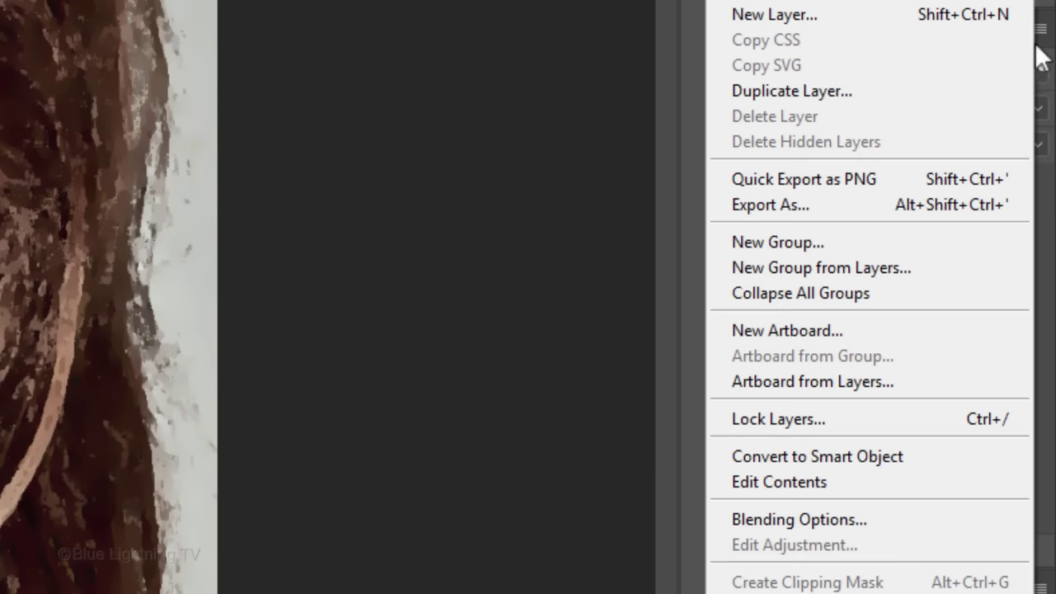
{"action": "left_click", "coordinate": [899, 457]}
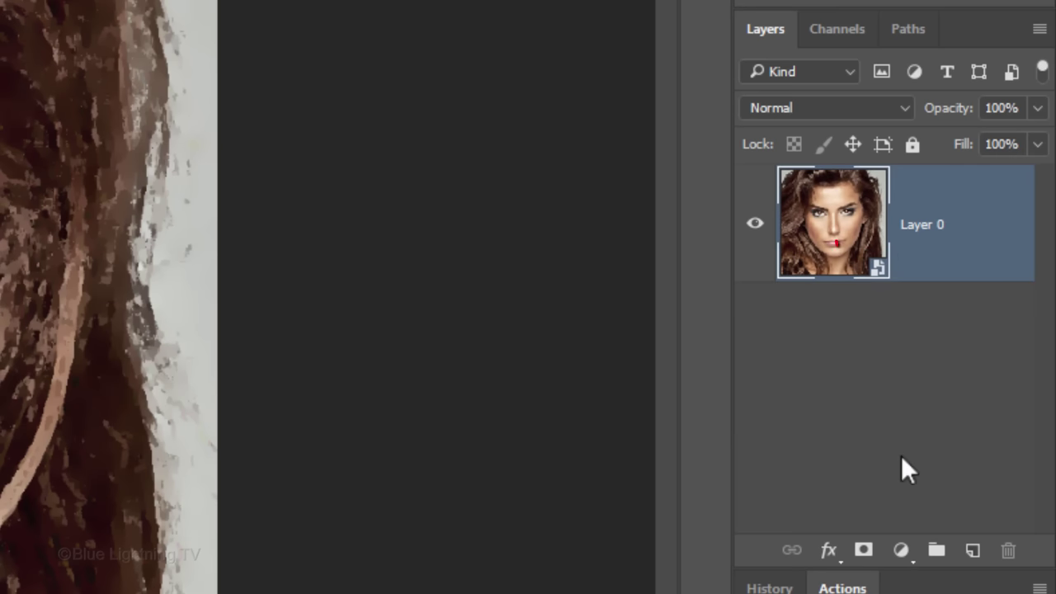
{"action": "left_click", "coordinate": [973, 551], "text": "ctrl"}
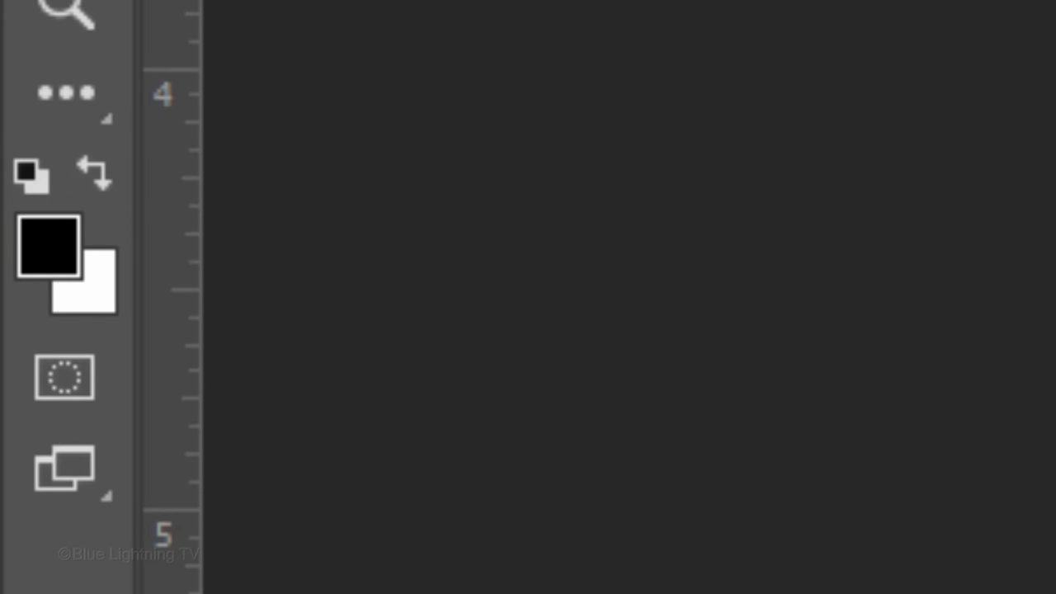
{"action": "key", "text": "d"}
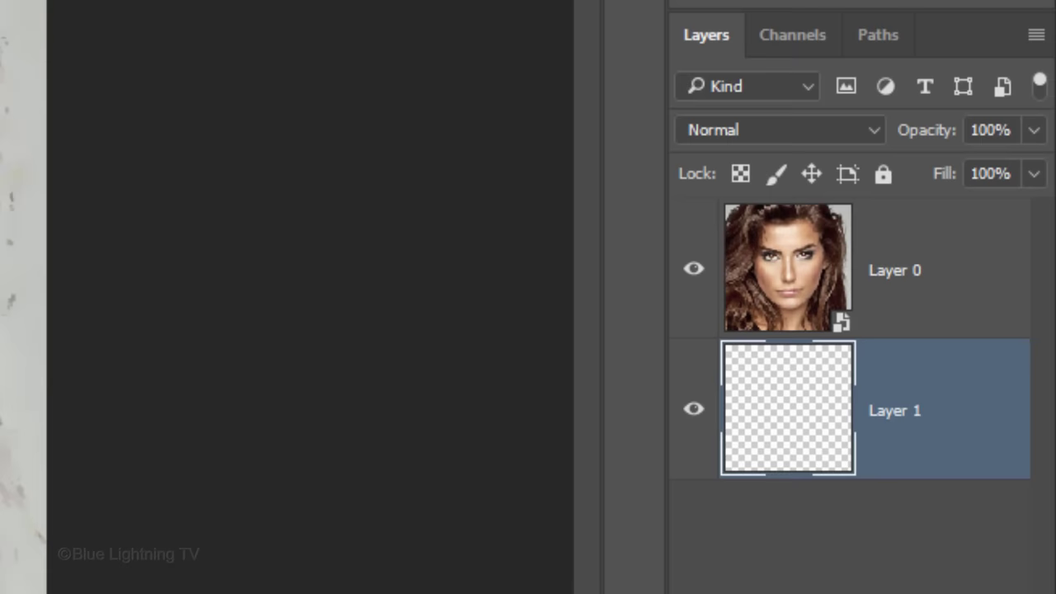
{"action": "key", "text": "ctrl+Delete"}
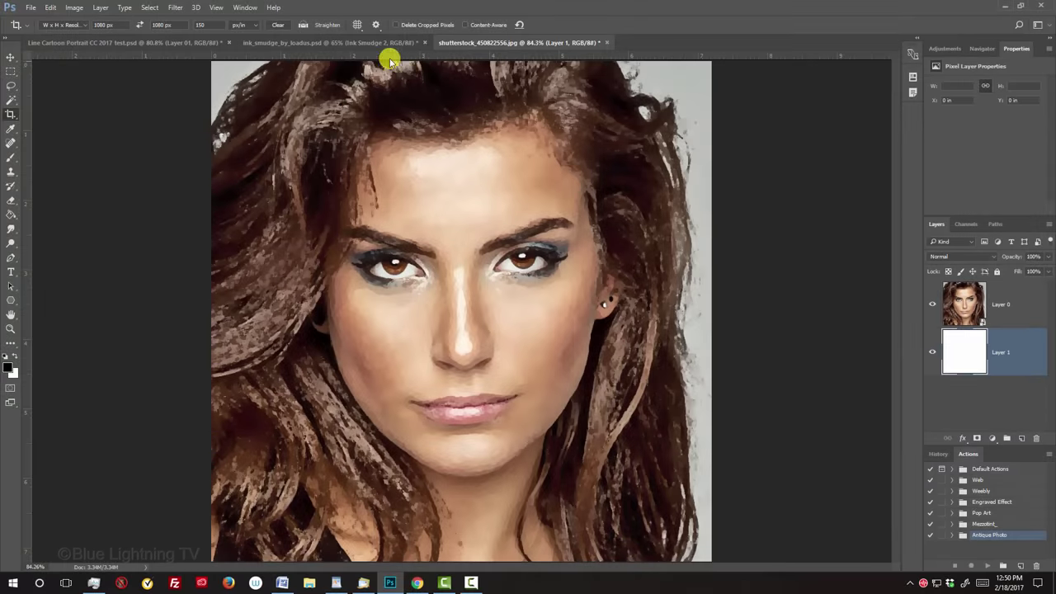
Drag Ink Smudge 1 and Ink Smudge 2 from the ink_smudge document onto the portrait canvas
{"action": "left_click", "coordinate": [357, 42]}
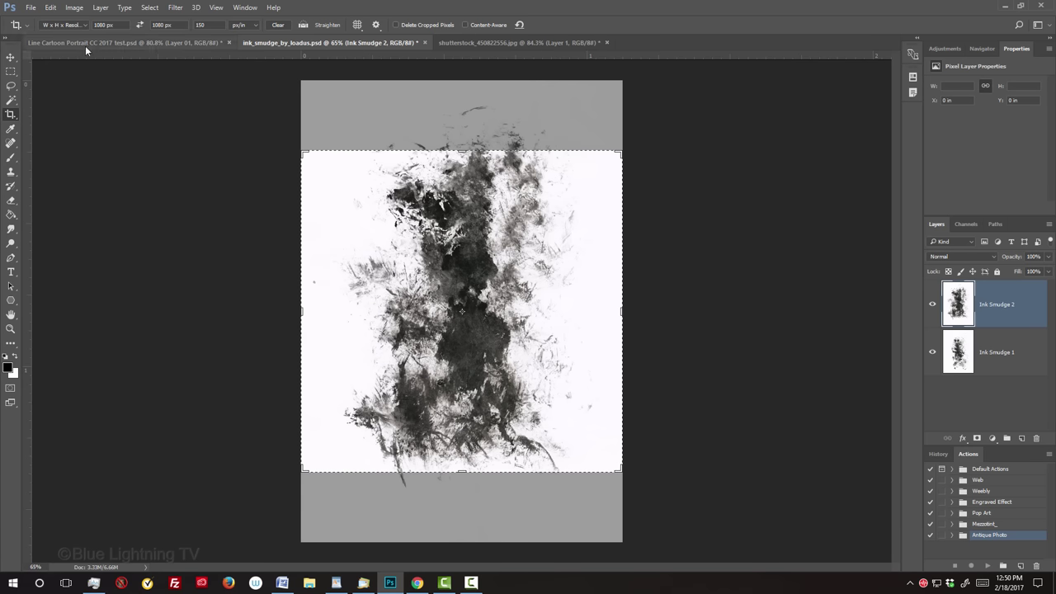
{"action": "left_click", "coordinate": [12, 57]}
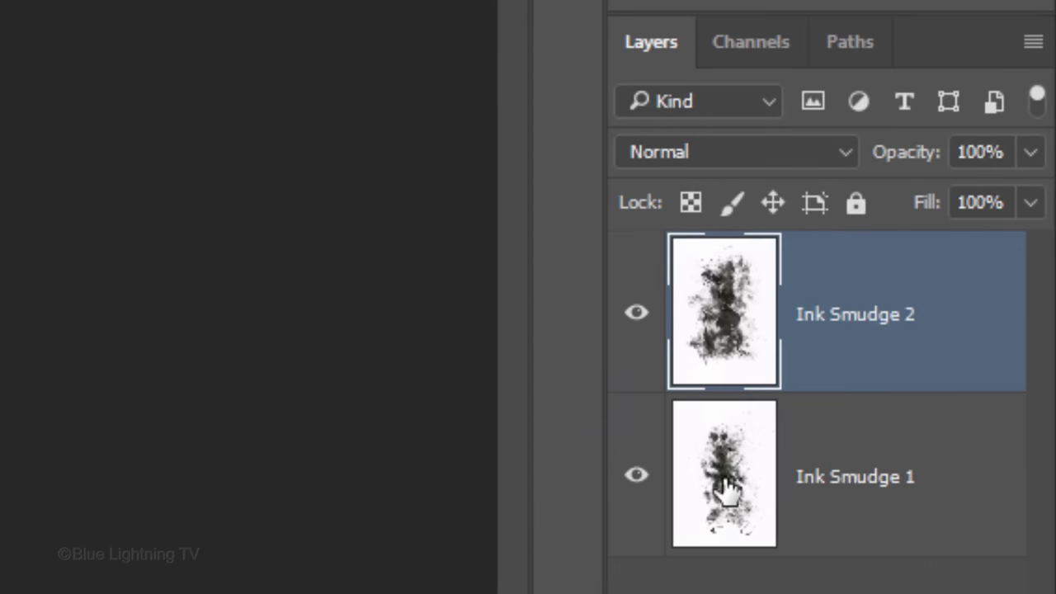
{"action": "left_click", "coordinate": [960, 361], "text": "shift"}
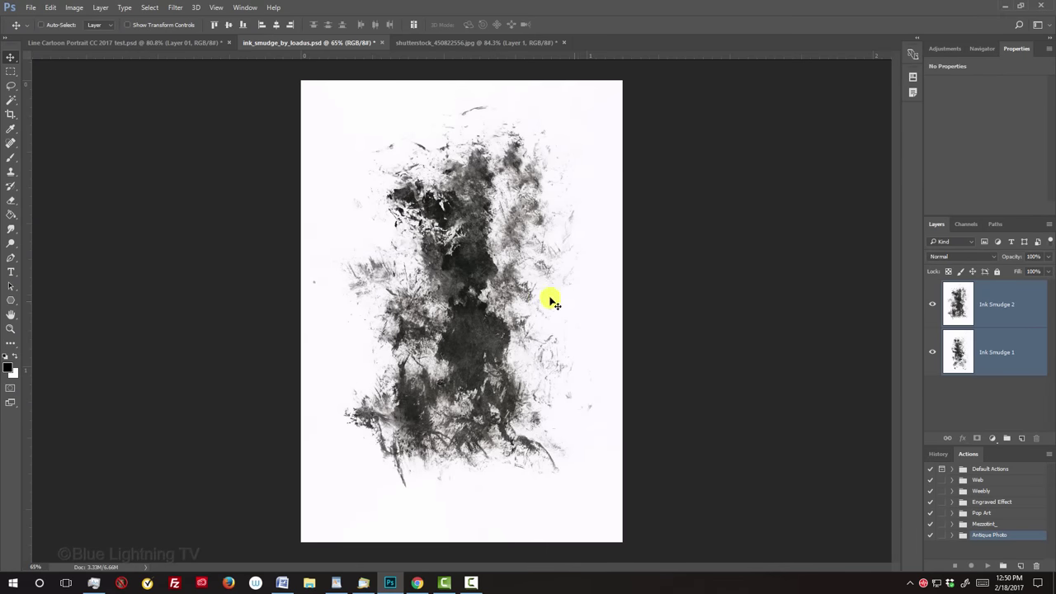
{"action": "left_click_drag", "start_coordinate": [495, 269], "coordinate": [456, 47]}
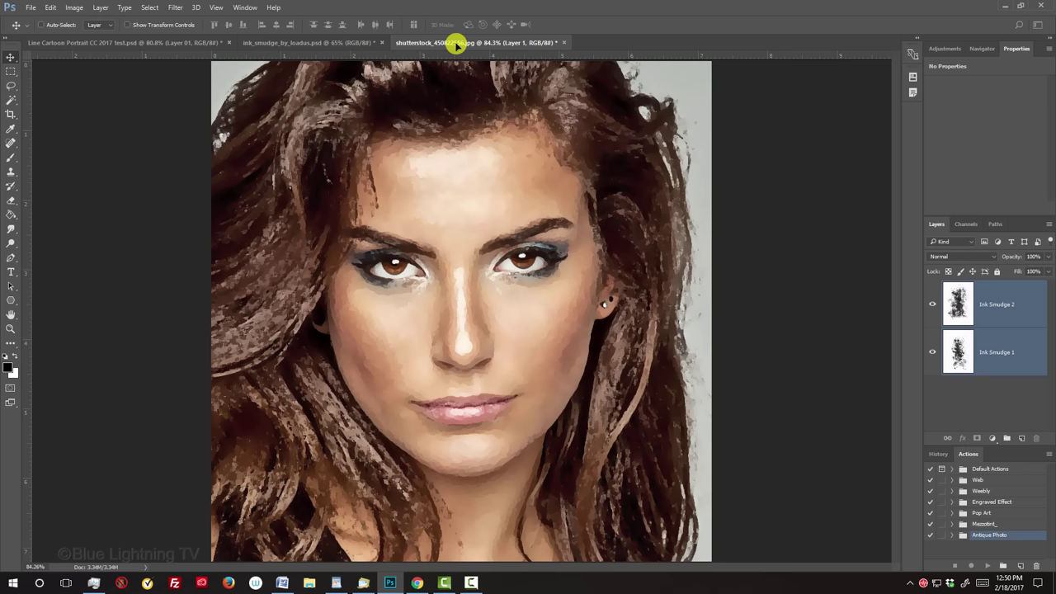
{"action": "mouse_move", "coordinate": [456, 46]}
{"action": "left_mouse_down"}
{"action": "mouse_move", "coordinate": [448, 134]}
{"action": "mouse_move", "coordinate": [468, 312]}
{"action": "left_mouse_up"}
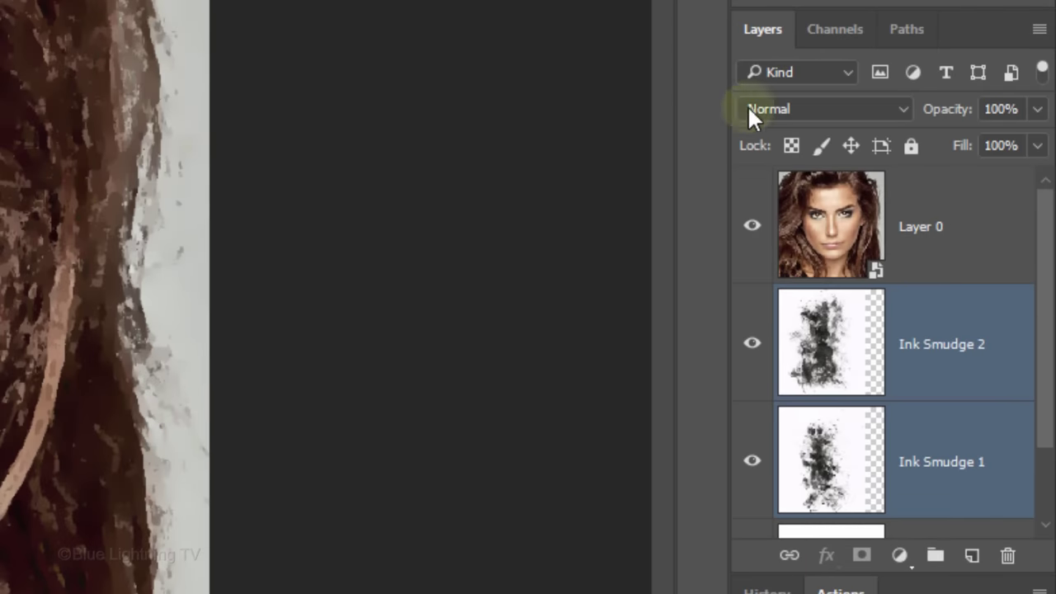
Set both Ink Smudge layers to Multiply and group them into Group 1
{"action": "left_click", "coordinate": [767, 109]}
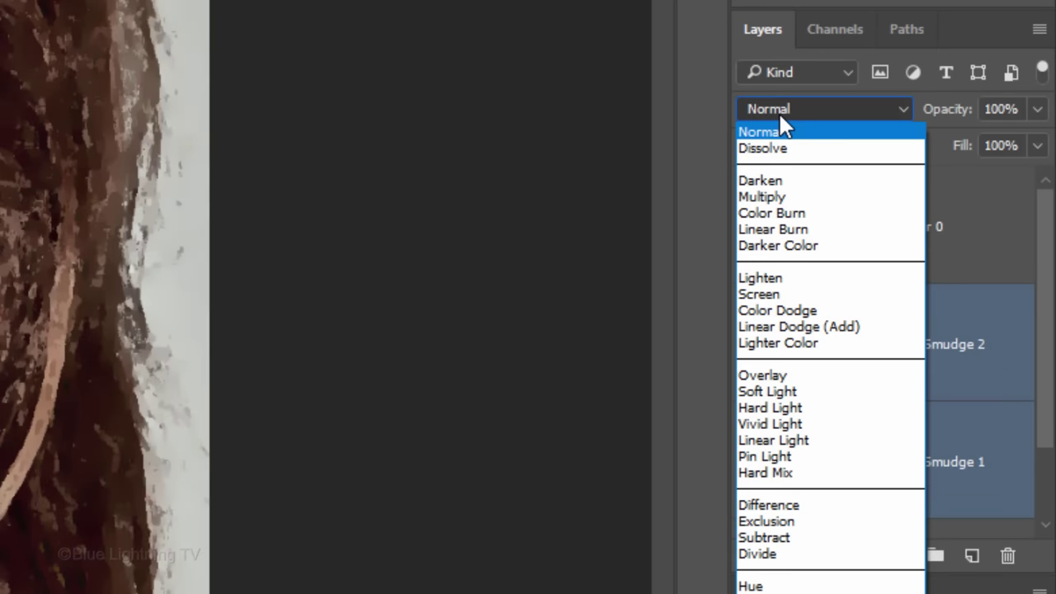
{"action": "left_click", "coordinate": [775, 198]}
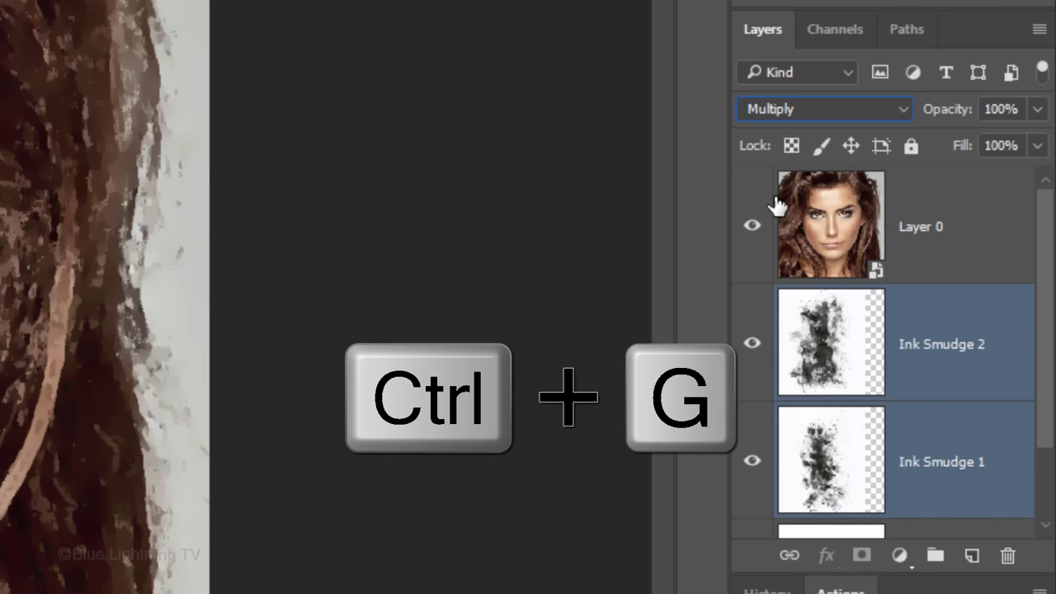
{"action": "key", "text": "ctrl+g"}
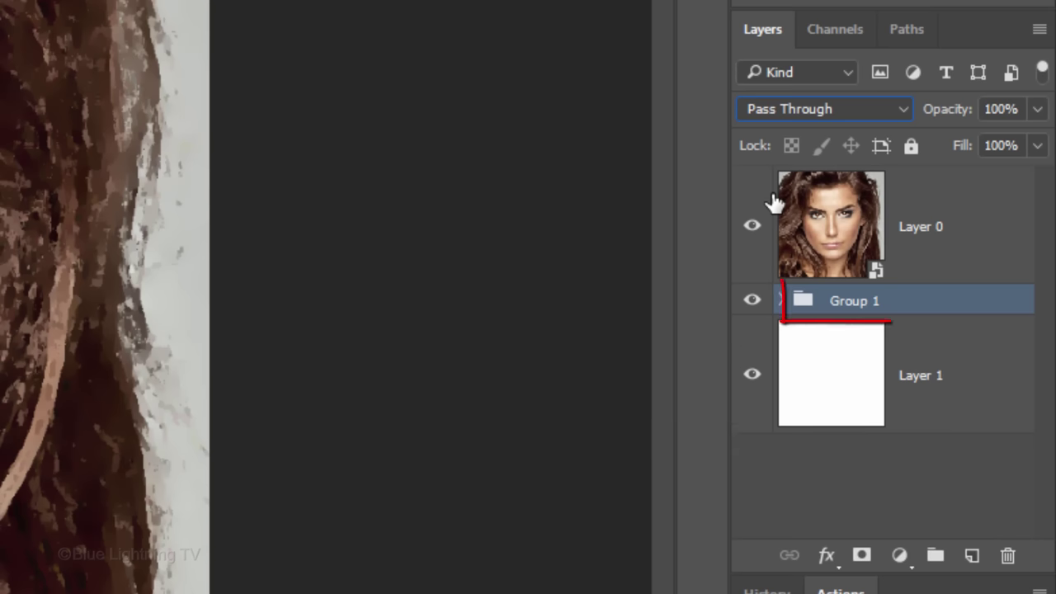
{"action": "left_click", "coordinate": [780, 302]}
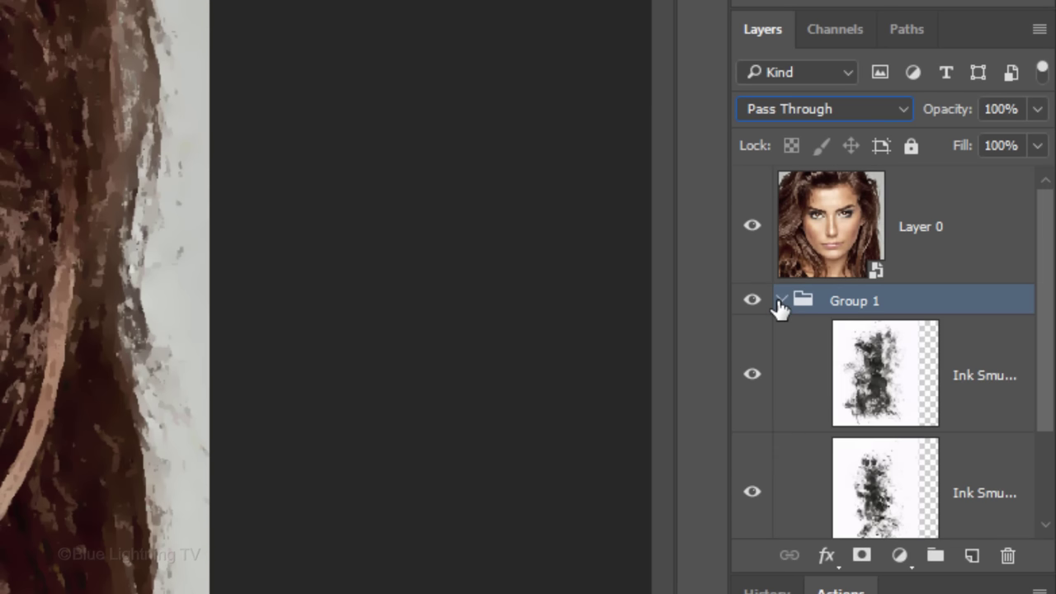
Copy all of portrait Layer 0 to the clipboard and select Group 1
{"action": "left_click", "coordinate": [829, 225]}
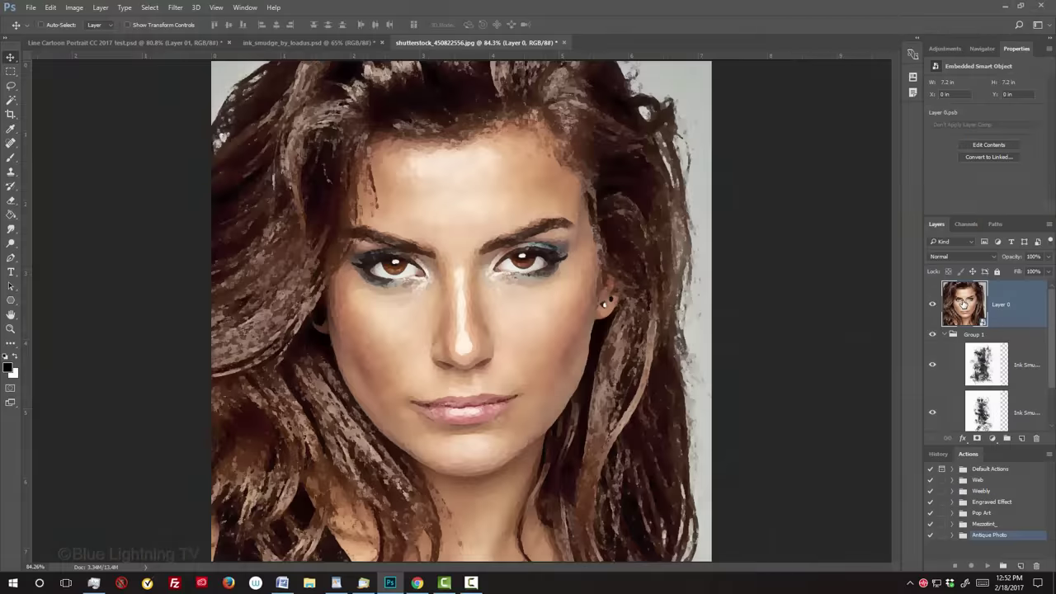
{"action": "key", "text": "ctrl+a"}
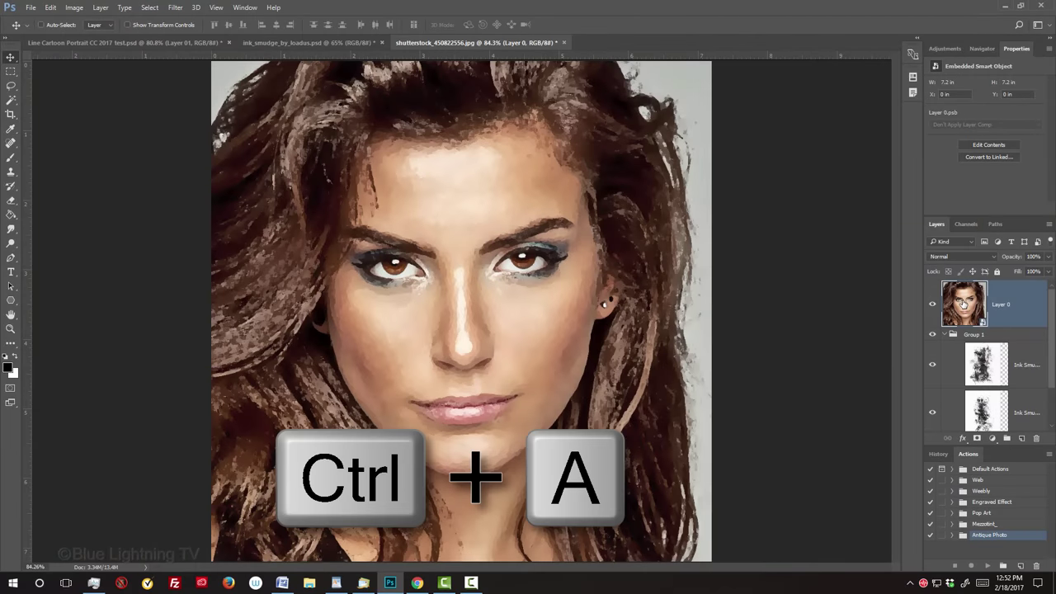
{"action": "key", "text": "ctrl+a"}
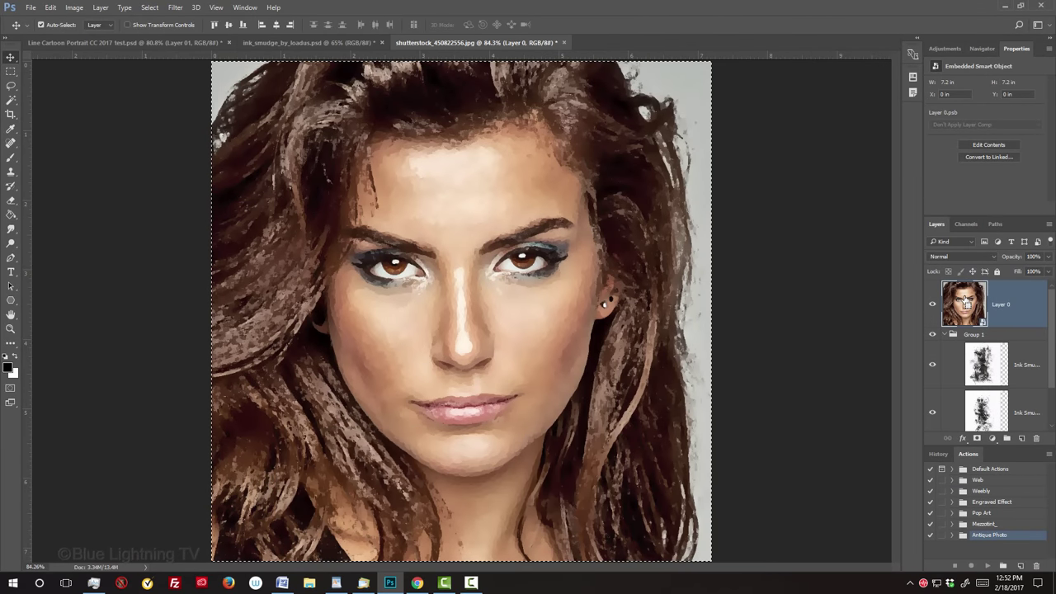
{"action": "key", "text": "ctrl+c"}
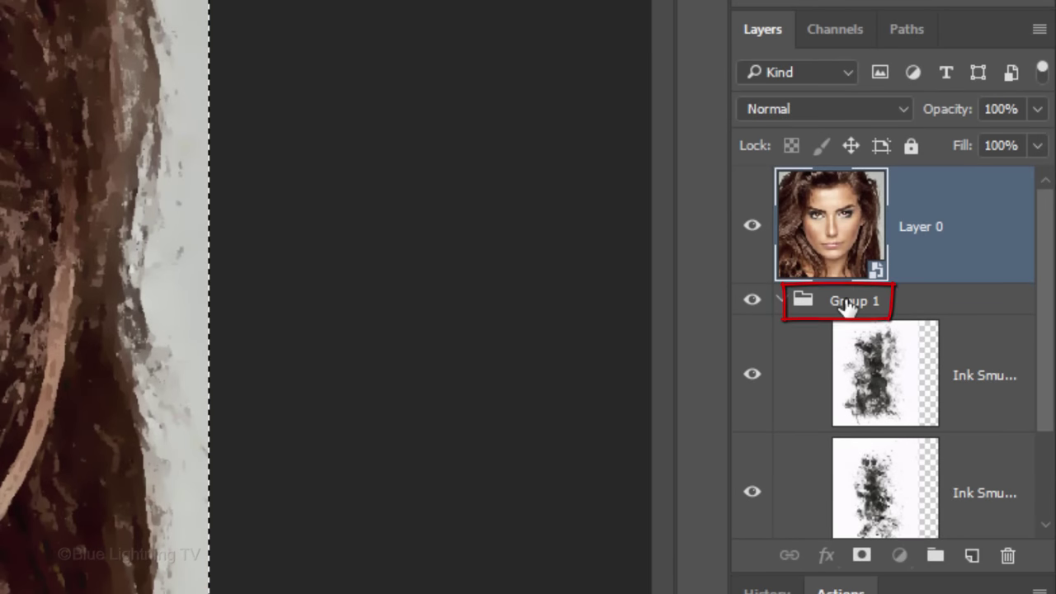
{"action": "left_click", "coordinate": [971, 335]}
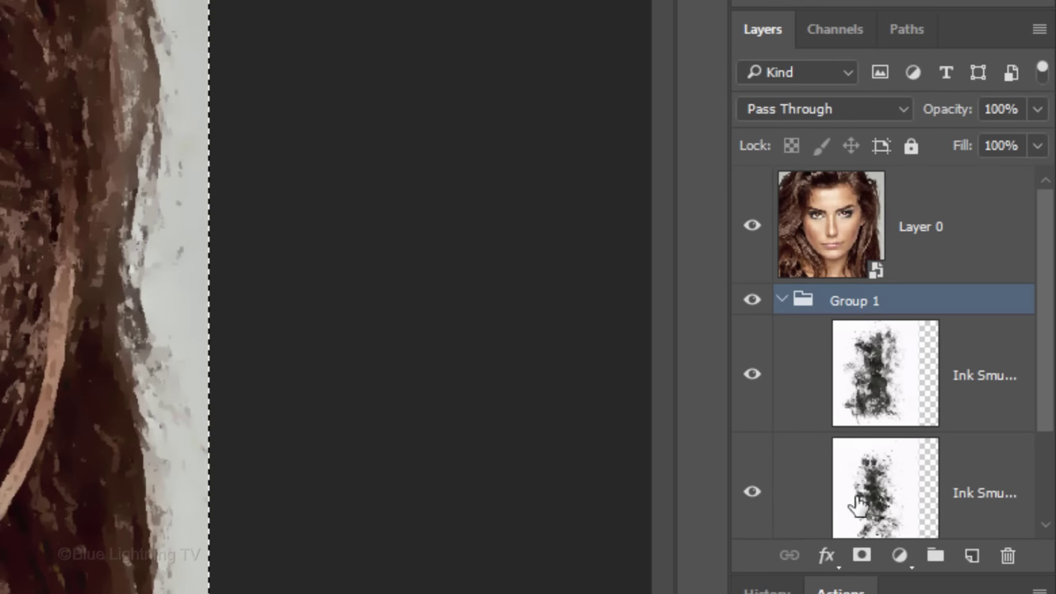
Add a mask to Group 1, paste the portrait into it, deselect, and invert it
{"action": "left_click", "coordinate": [861, 556]}
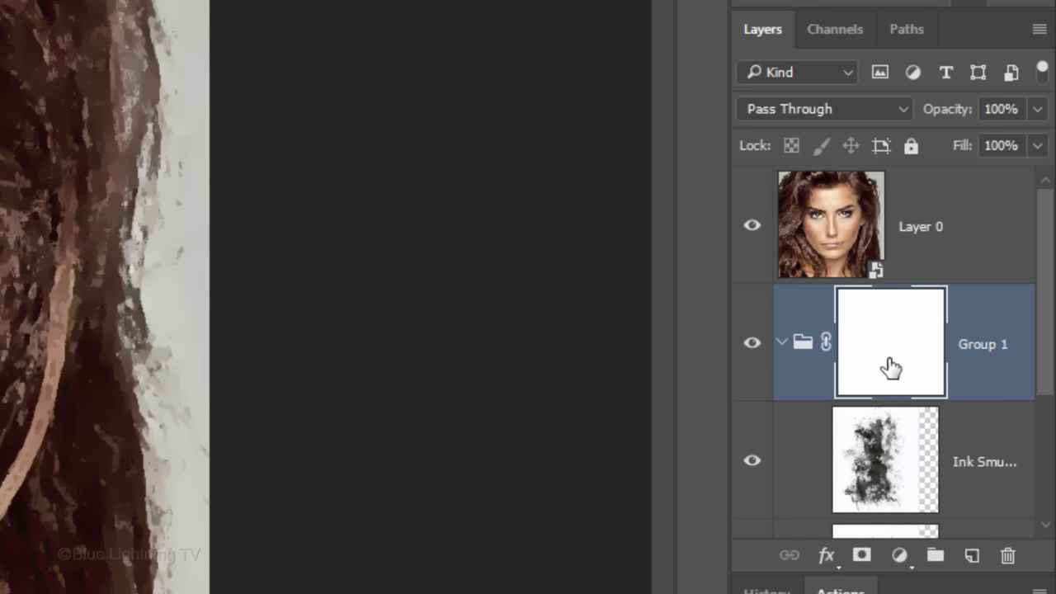
{"action": "key", "text": "alt"}
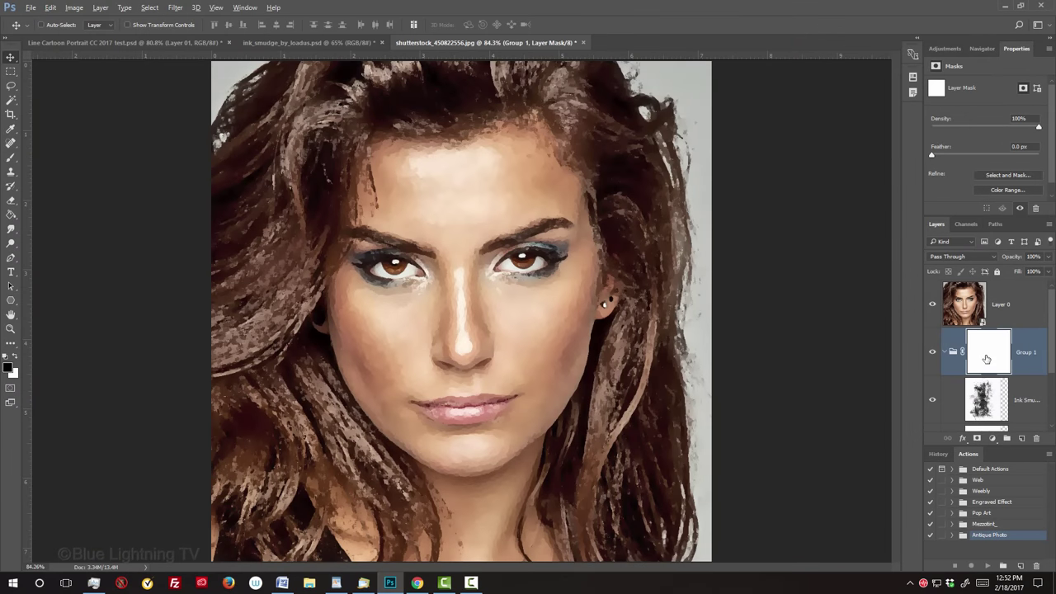
{"action": "left_click", "coordinate": [986, 358], "text": "alt"}
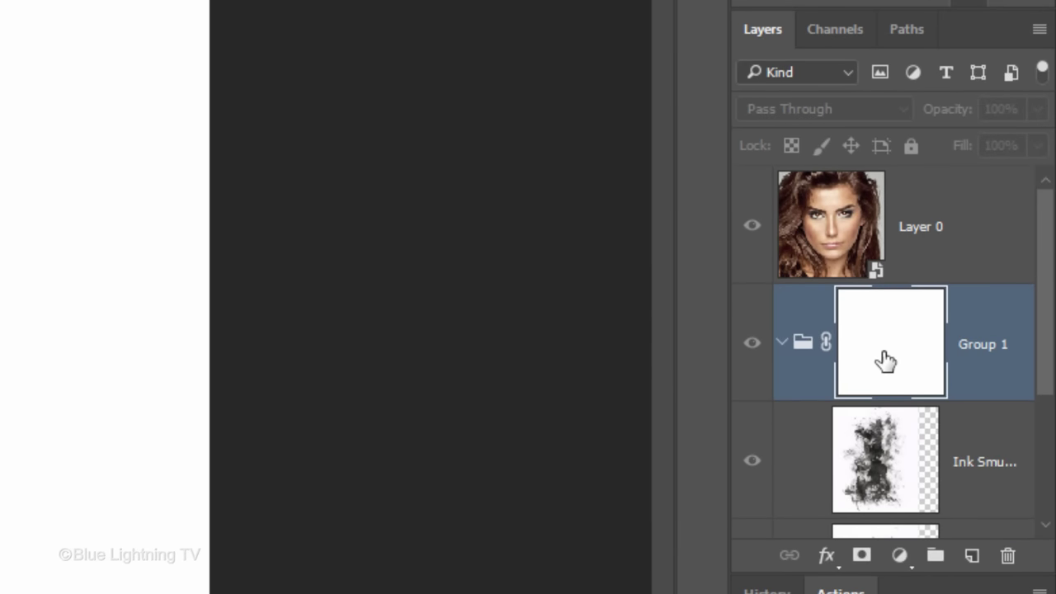
{"action": "key", "text": "ctrl+v"}
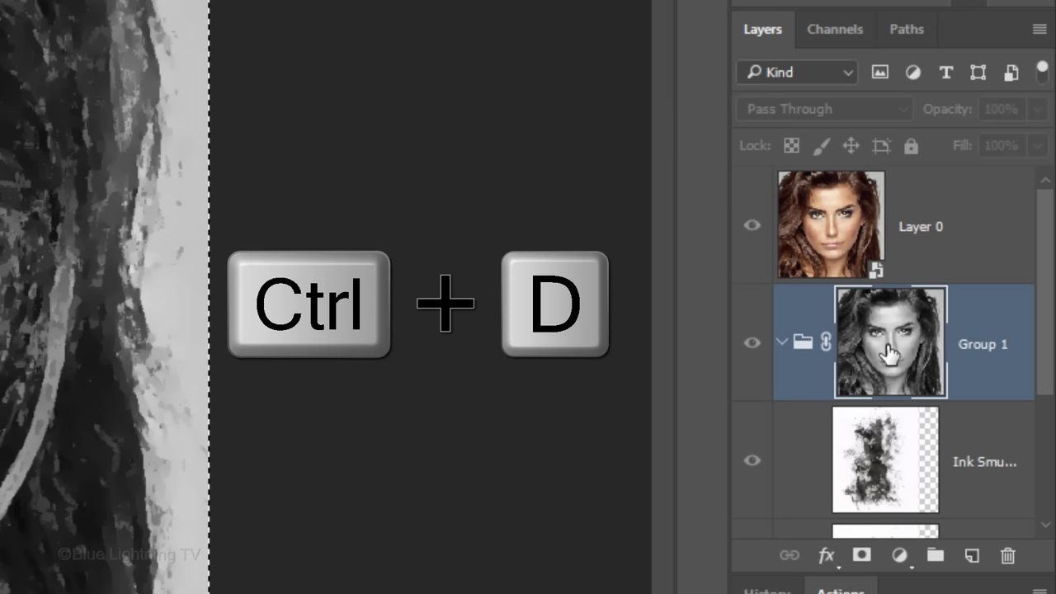
{"action": "key", "text": "ctrl+d"}
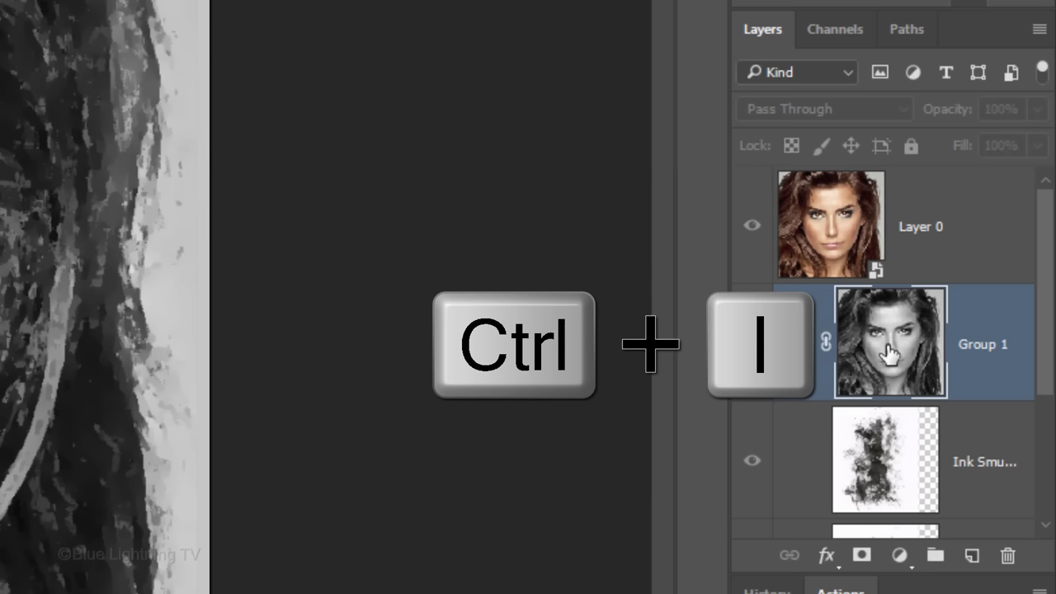
{"action": "key", "text": "ctrl+i"}
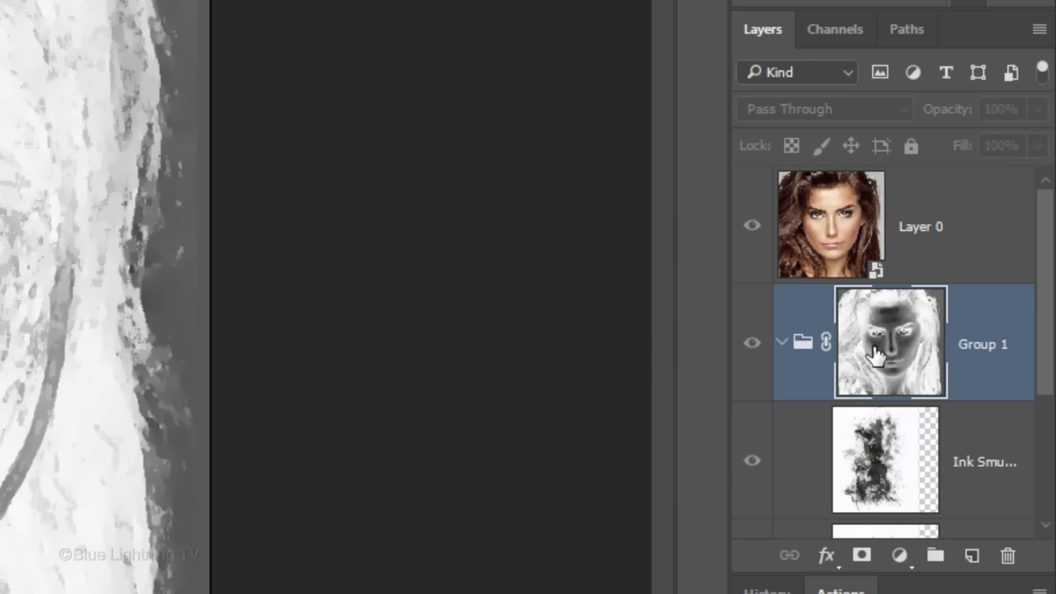
Hide colour portrait Layer 0 and shift Ink Smudge 1 to the right across her face
{"action": "left_click", "coordinate": [751, 228]}
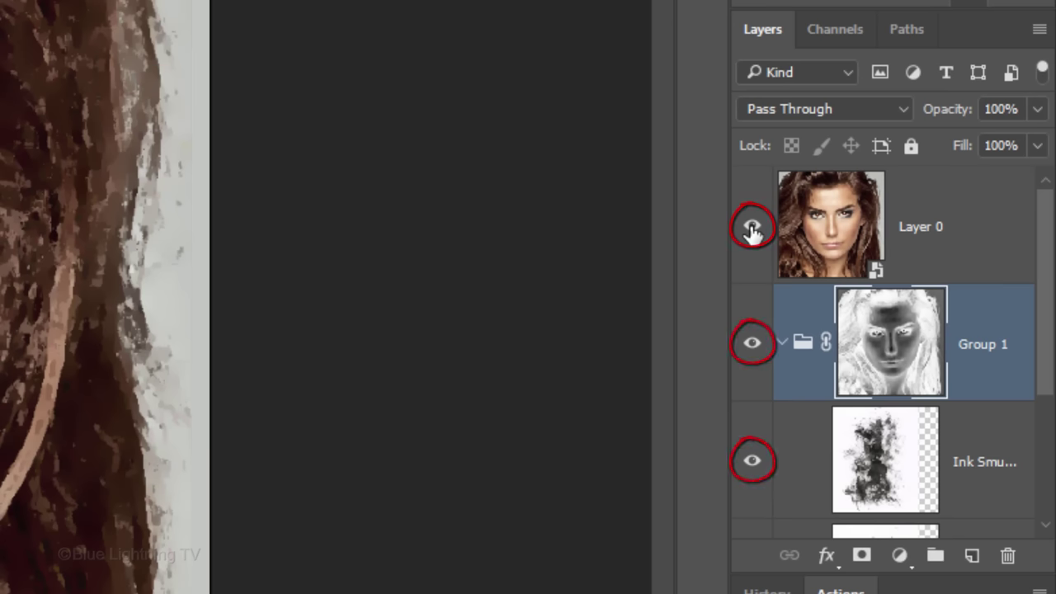
{"action": "left_click", "coordinate": [751, 229]}
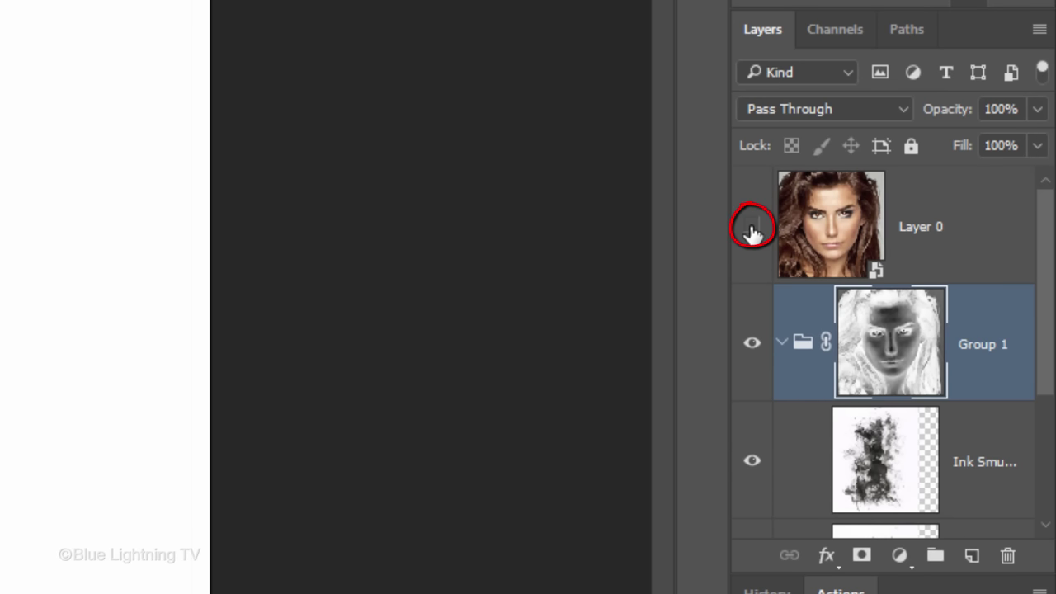
{"action": "left_click_drag", "start_coordinate": [1050, 266], "coordinate": [1049, 363]}
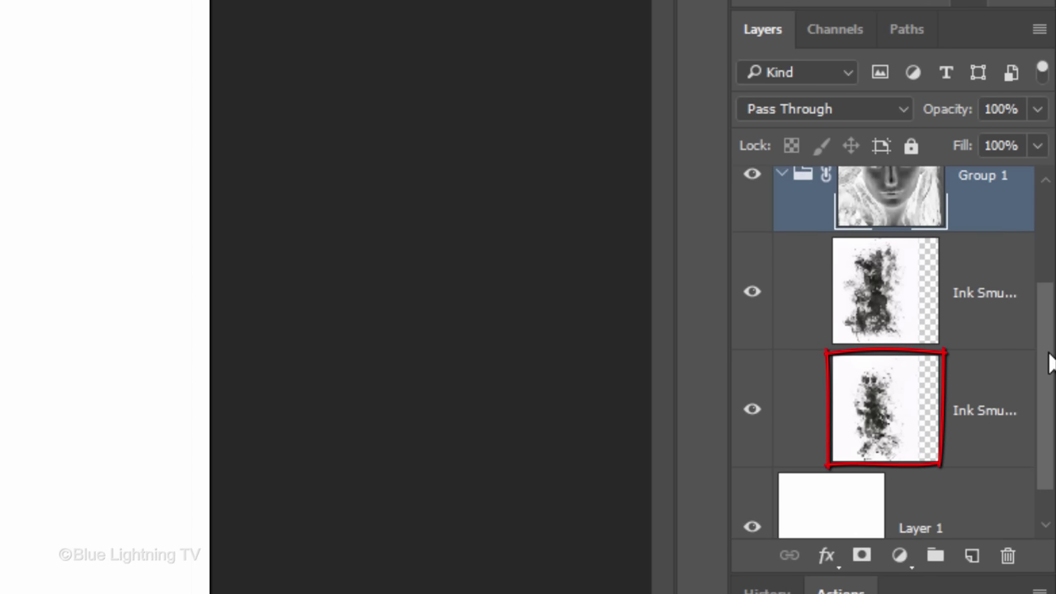
{"action": "left_click", "coordinate": [893, 415]}
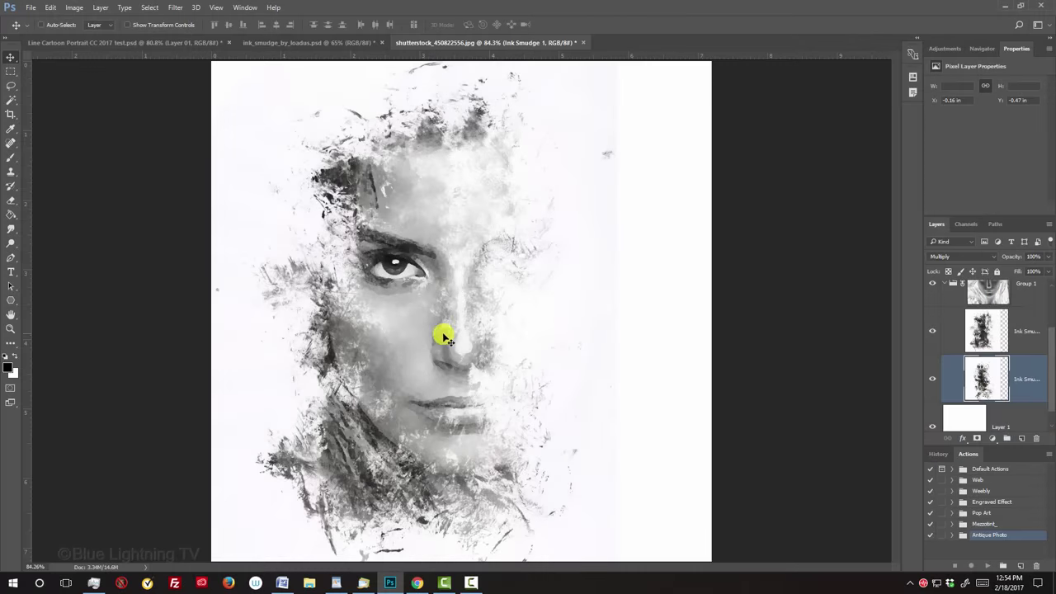
{"action": "mouse_move", "coordinate": [443, 336]}
{"action": "left_mouse_down"}
{"action": "mouse_move", "coordinate": [561, 325]}
{"action": "mouse_move", "coordinate": [523, 318]}
{"action": "mouse_move", "coordinate": [579, 345]}
{"action": "left_mouse_up"}
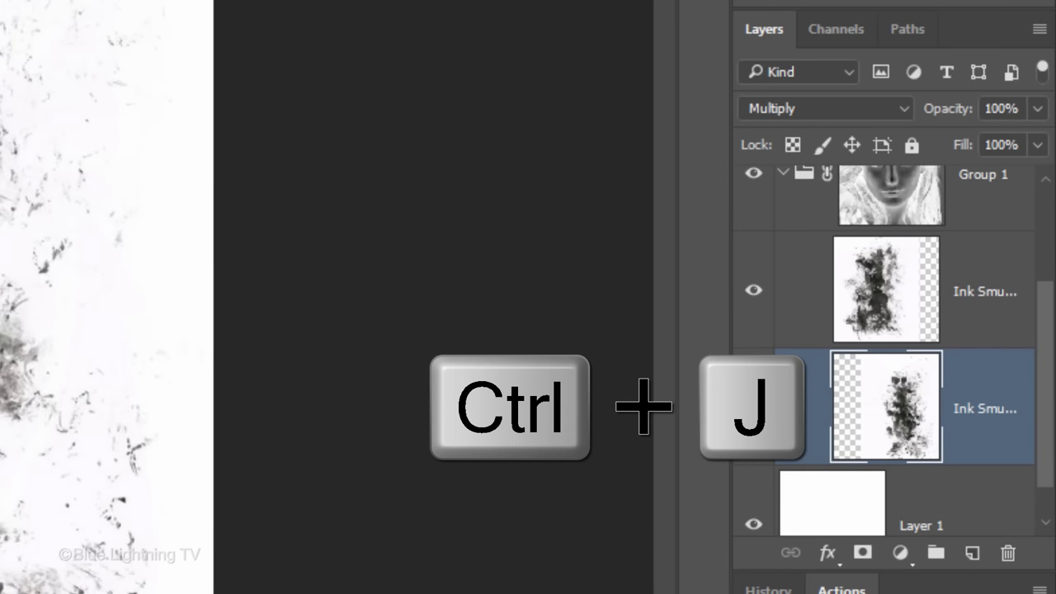
Duplicate Ink Smudge 1, rotate the copy to -36.3°, and shift it up and left
{"action": "key", "text": "ctrl+j"}
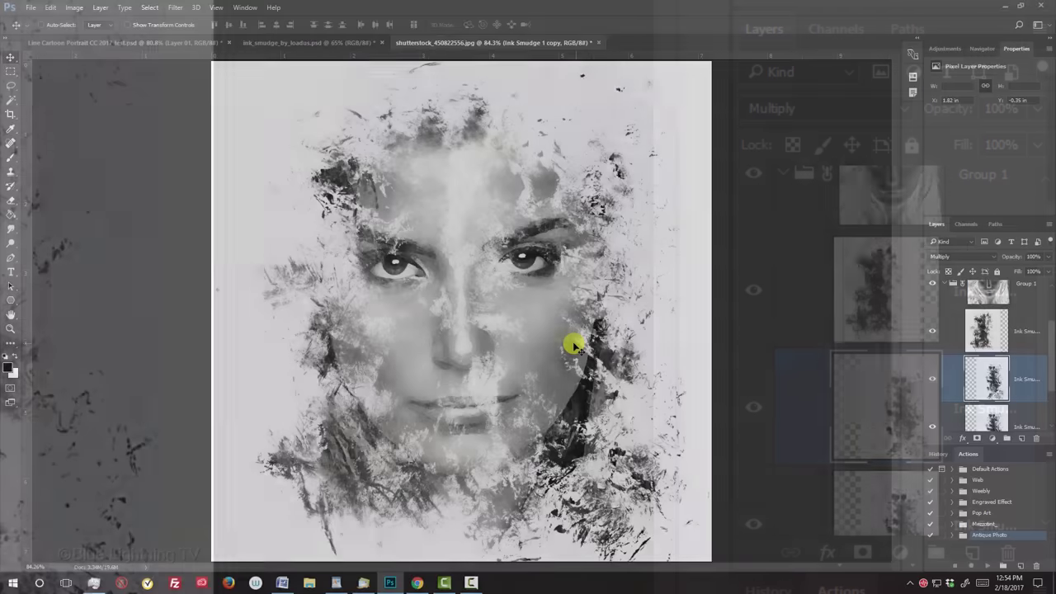
{"action": "left_click_drag", "start_coordinate": [568, 346], "coordinate": [485, 330]}
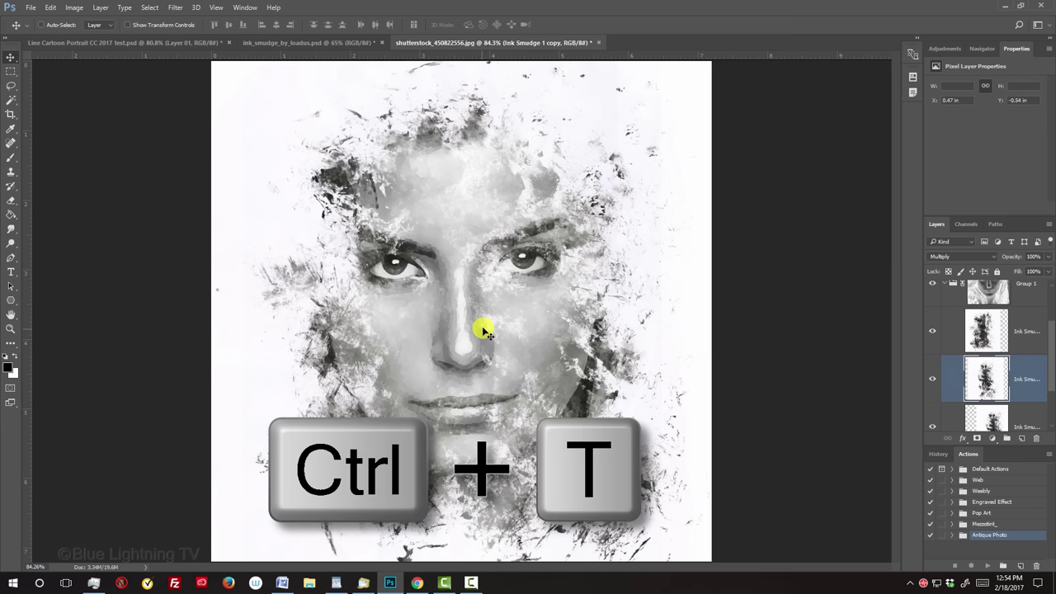
{"action": "key", "text": "ctrl+t"}
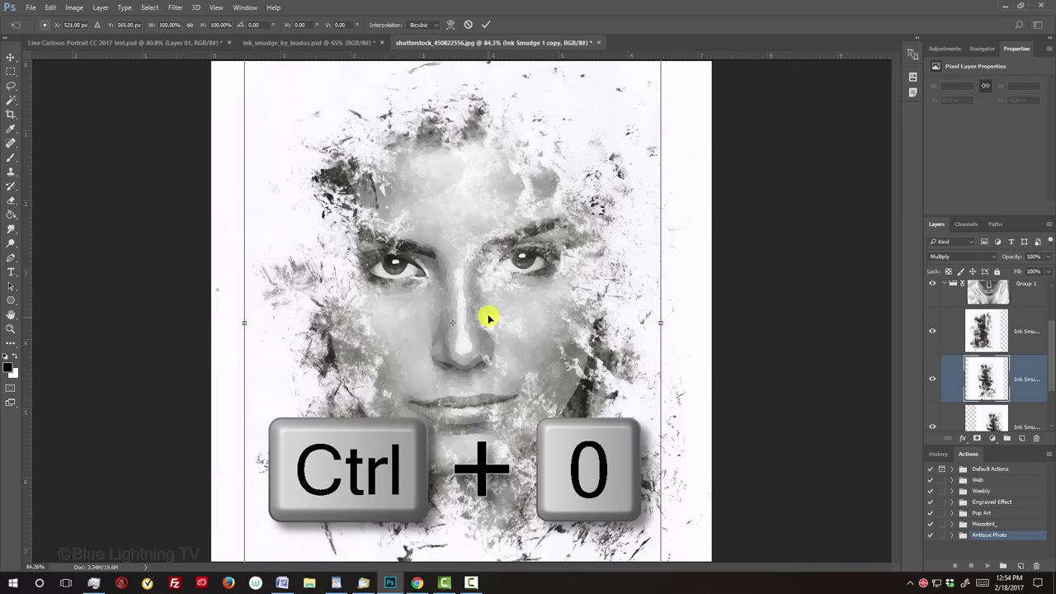
{"action": "key", "text": "ctrl+0"}
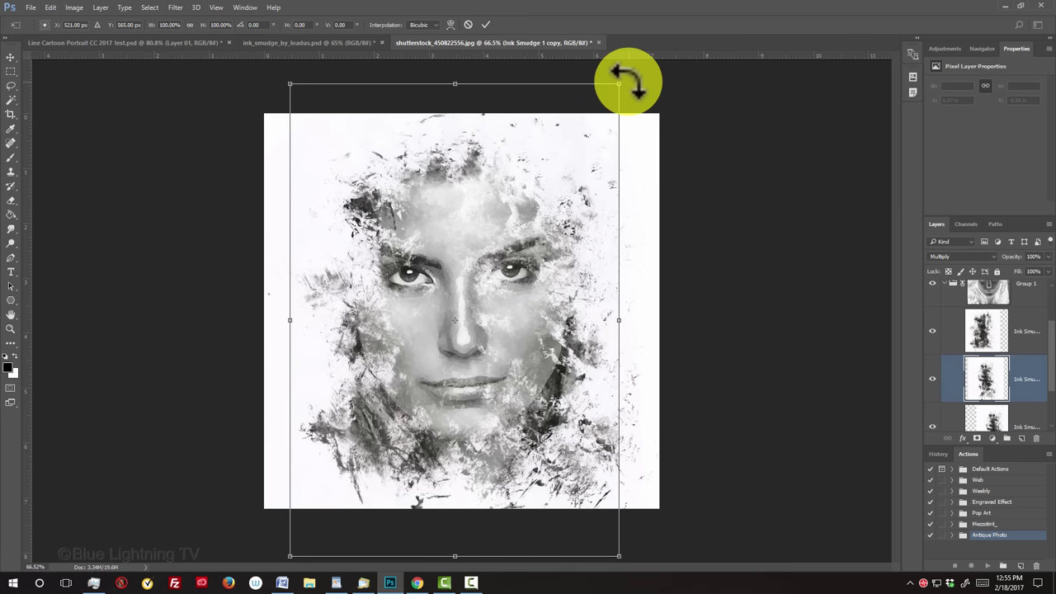
{"action": "left_click_drag", "start_coordinate": [627, 80], "coordinate": [454, 122]}
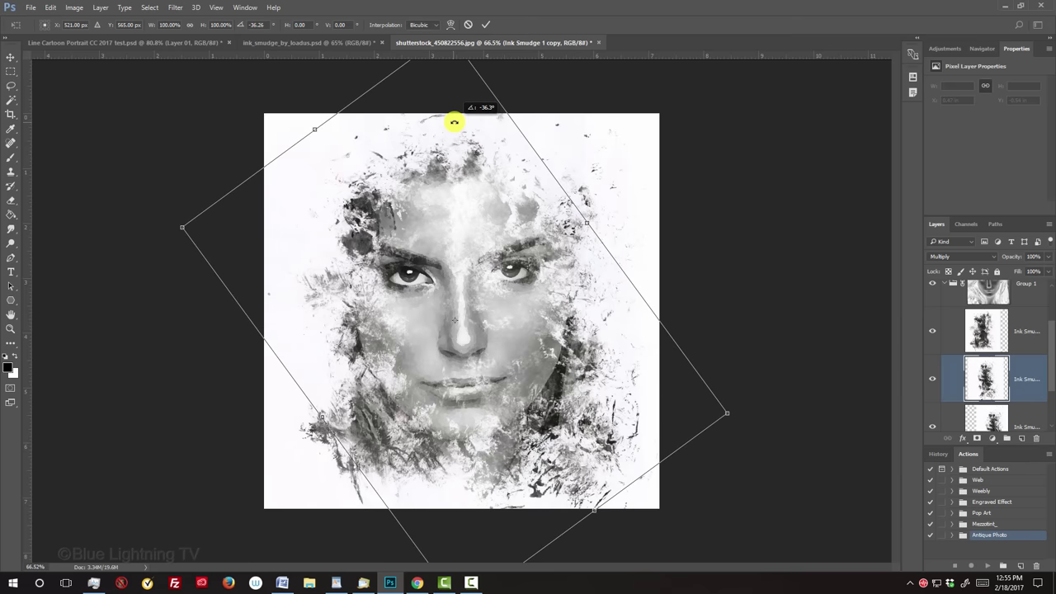
{"action": "mouse_move", "coordinate": [476, 243]}
{"action": "left_mouse_down"}
{"action": "mouse_move", "coordinate": [448, 229]}
{"action": "mouse_move", "coordinate": [462, 264]}
{"action": "mouse_move", "coordinate": [440, 240]}
{"action": "mouse_move", "coordinate": [448, 207]}
{"action": "mouse_move", "coordinate": [481, 243]}
{"action": "left_mouse_up"}
{"action": "key", "text": "Return"}
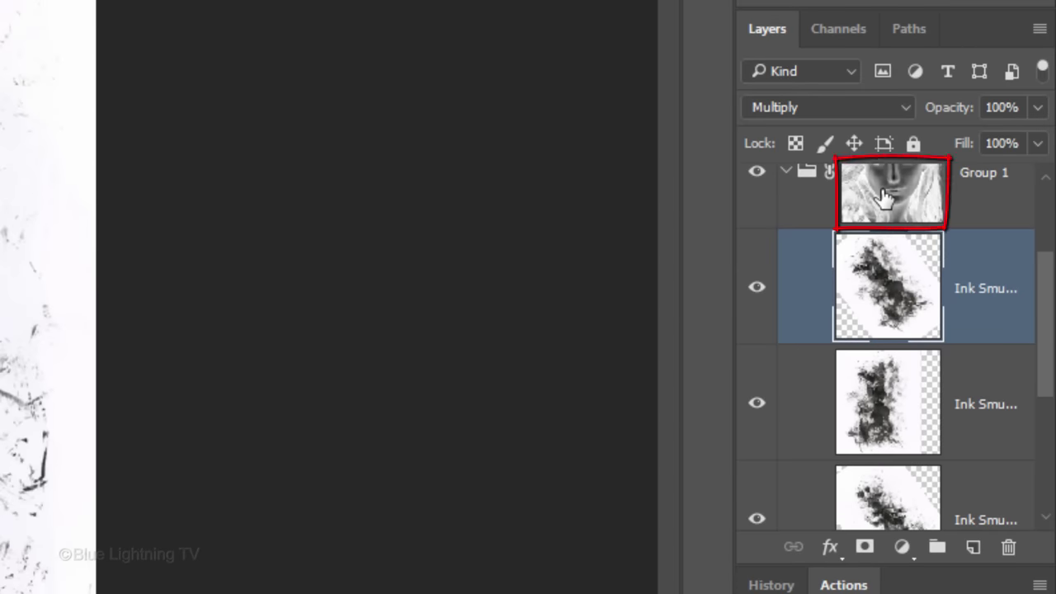
Apply Levels with inputs 45, 1.00 and 206 to Group 1's layer mask
{"action": "left_click", "coordinate": [883, 198]}
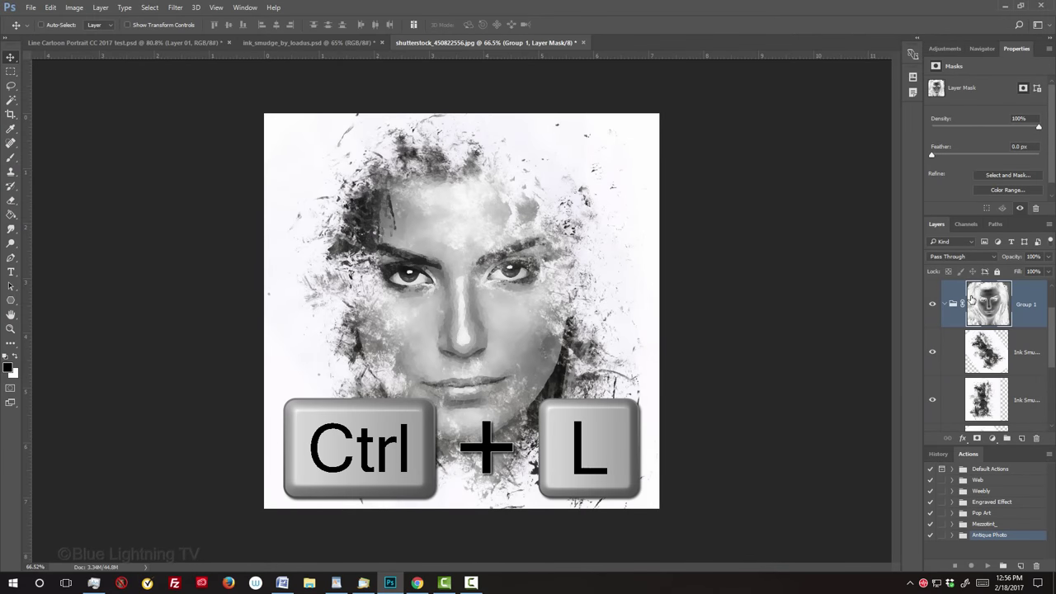
{"action": "key", "text": "ctrl+l"}
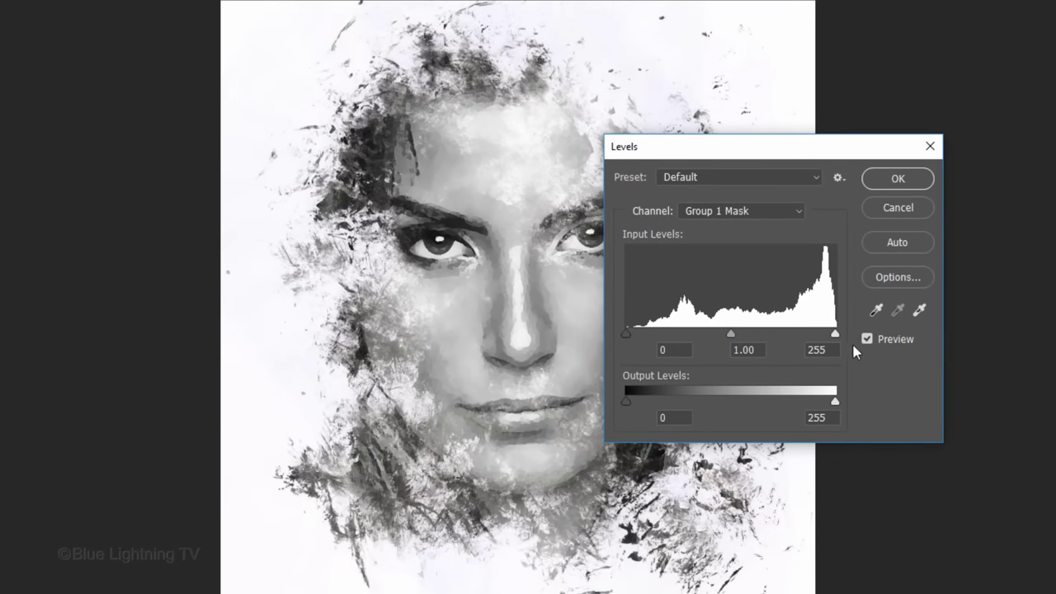
{"action": "left_click_drag", "start_coordinate": [836, 338], "coordinate": [796, 337]}
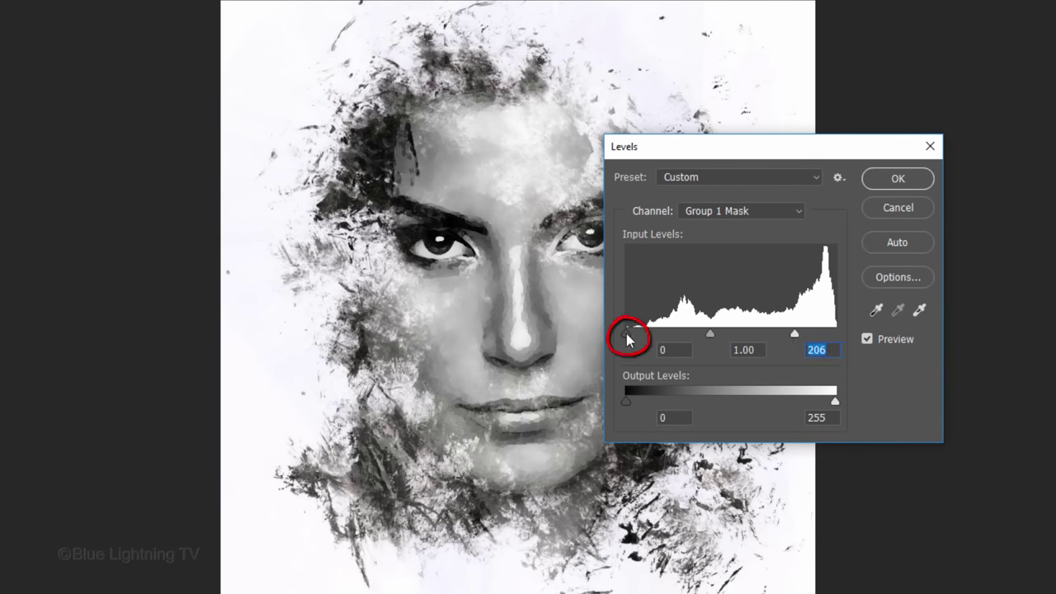
{"action": "left_click_drag", "start_coordinate": [626, 334], "coordinate": [660, 329]}
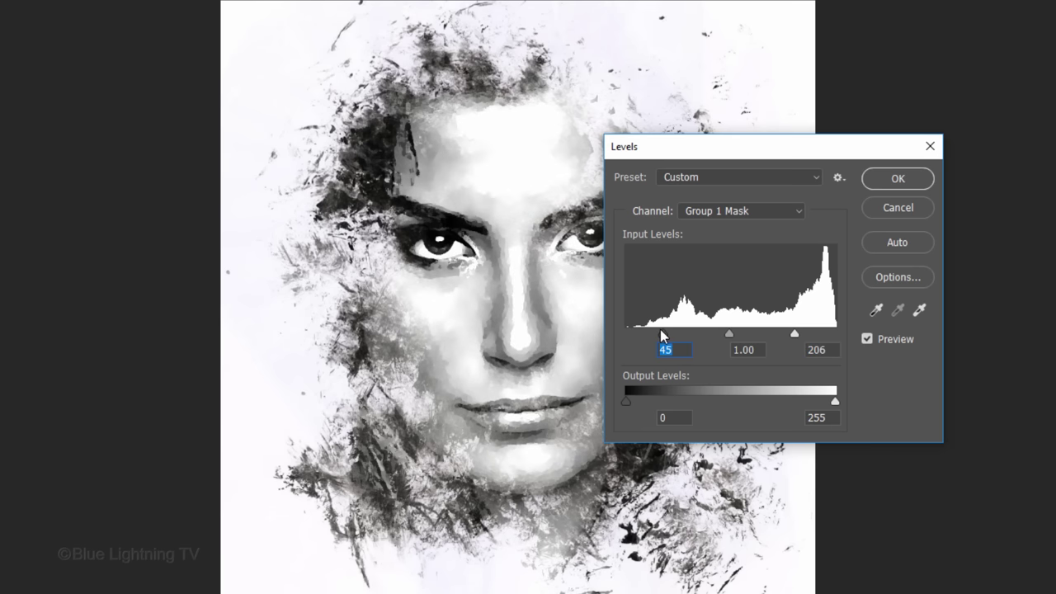
{"action": "left_click", "coordinate": [900, 179]}
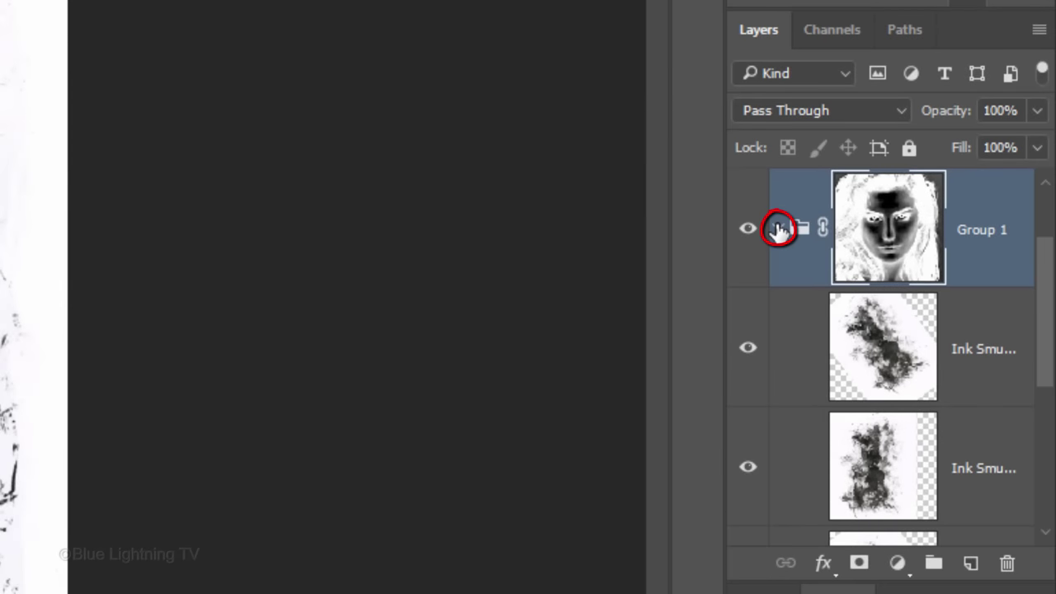
Collapse Group 1, show and select Layer 0, and give it an all-black hiding mask
{"action": "left_click", "coordinate": [778, 230]}
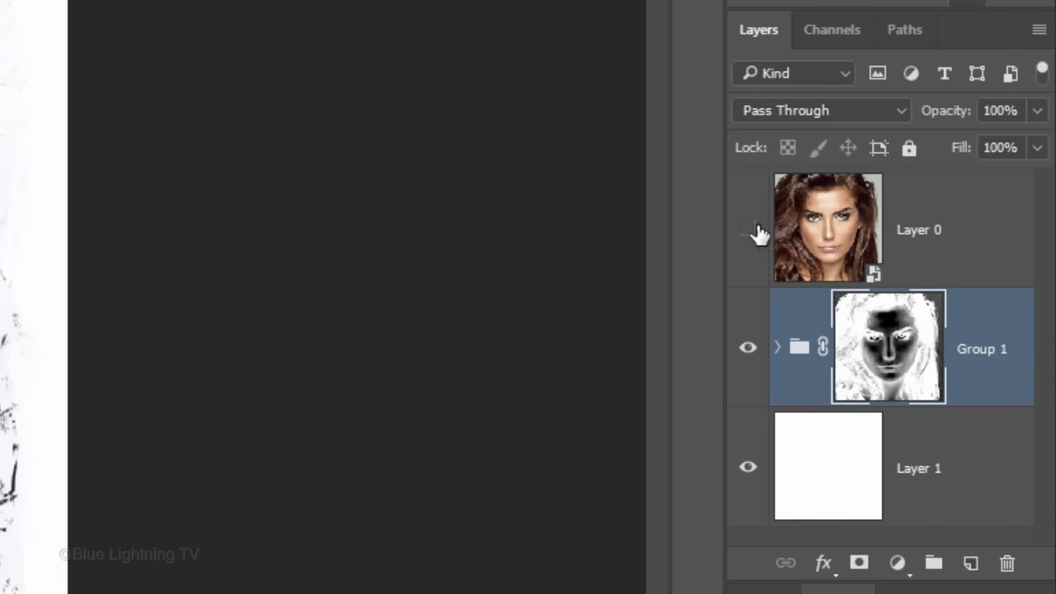
{"action": "left_click", "coordinate": [747, 231]}
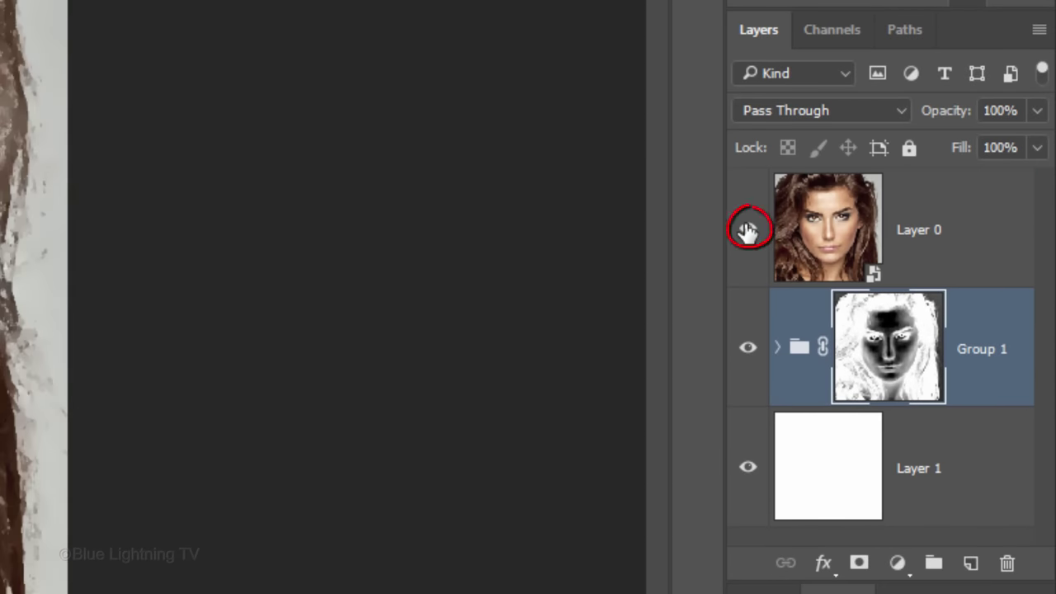
{"action": "left_click", "coordinate": [828, 230]}
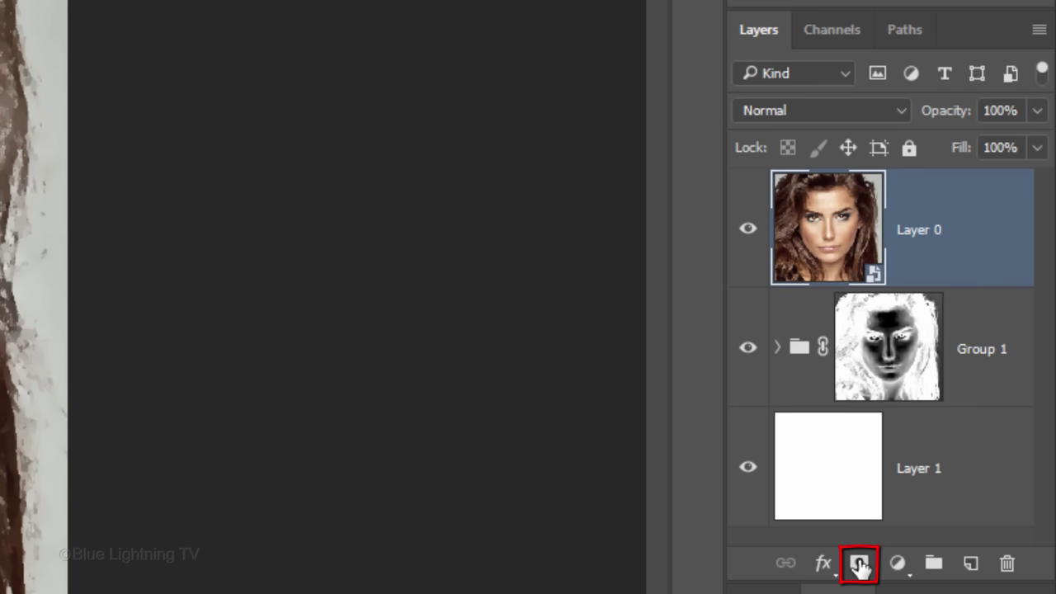
{"action": "key", "text": "alt"}
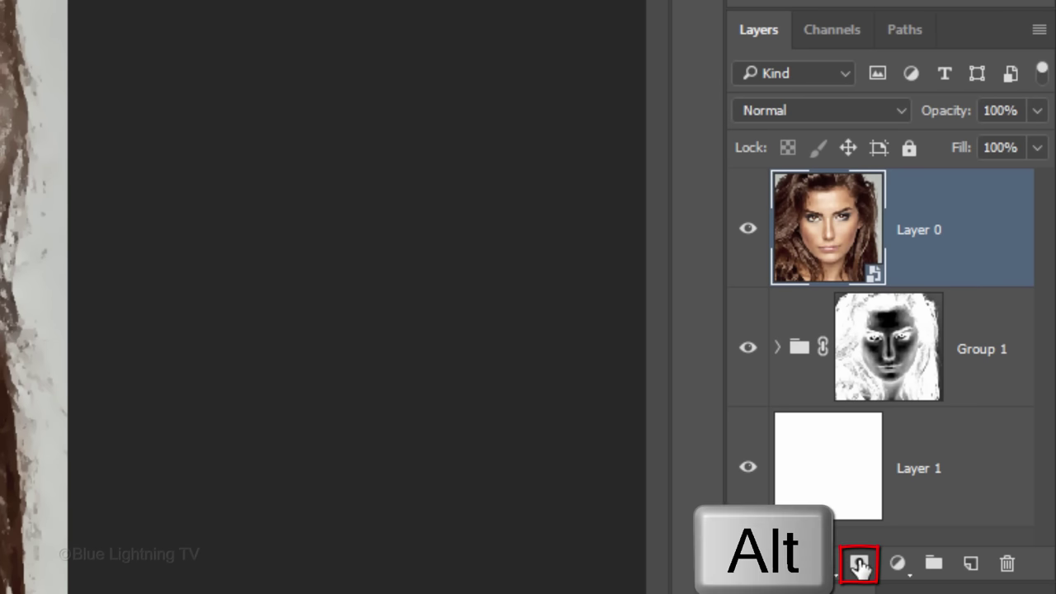
{"action": "left_click", "coordinate": [859, 565], "text": "alt"}
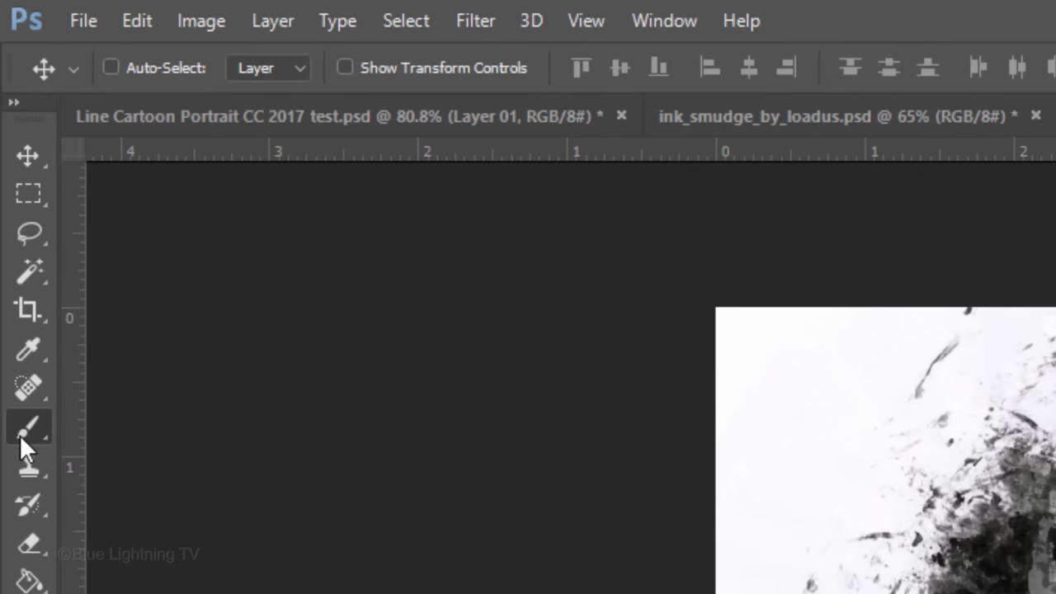
Switch to the Brush Tool and replace the presets with the Wet Media Brushes set
{"action": "left_click_drag", "start_coordinate": [25, 429], "coordinate": [82, 424]}
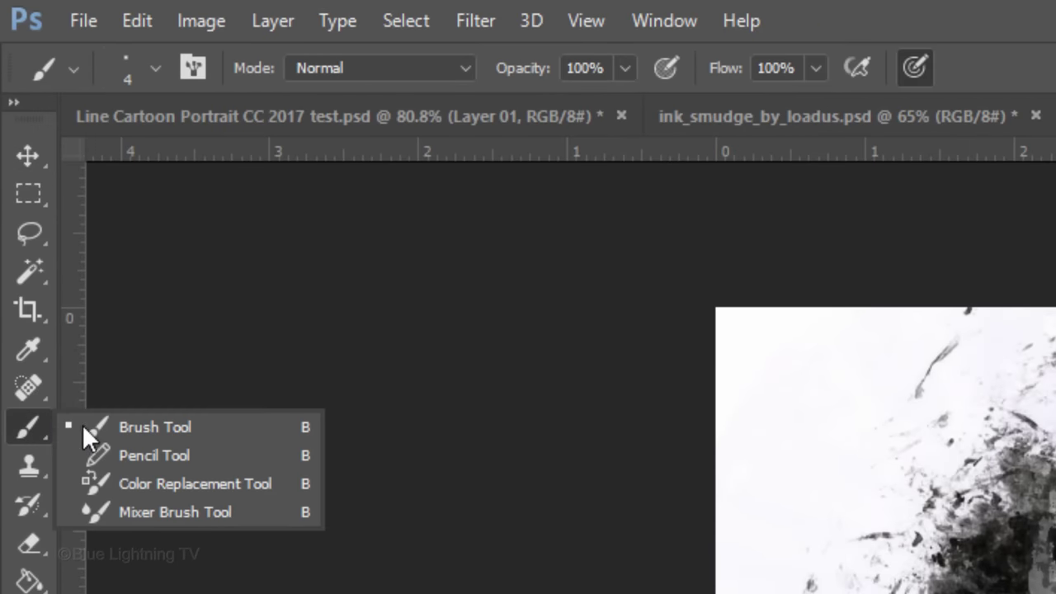
{"action": "left_click", "coordinate": [183, 413]}
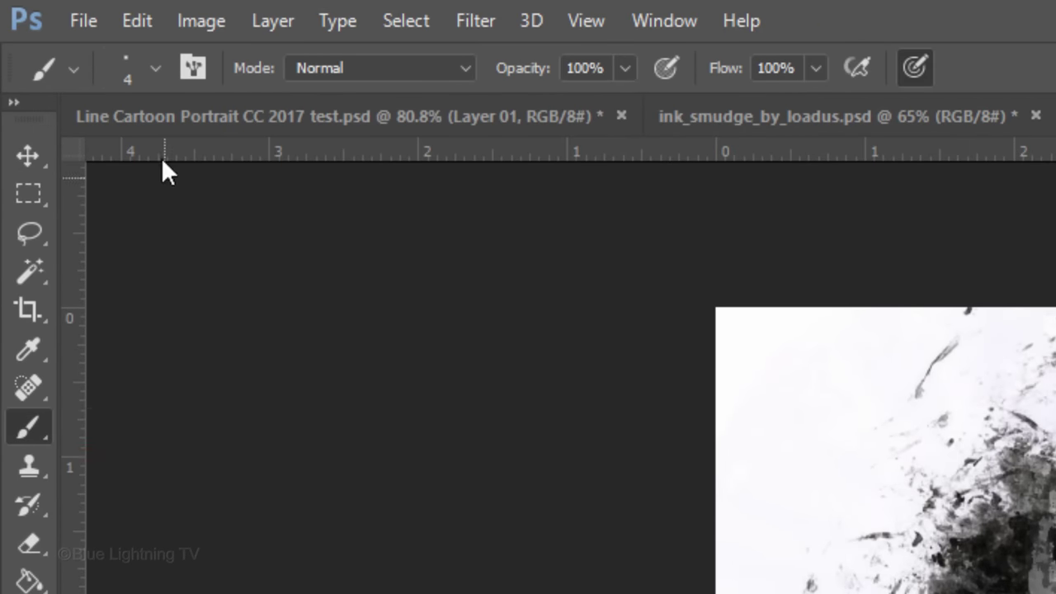
{"action": "left_click", "coordinate": [154, 66]}
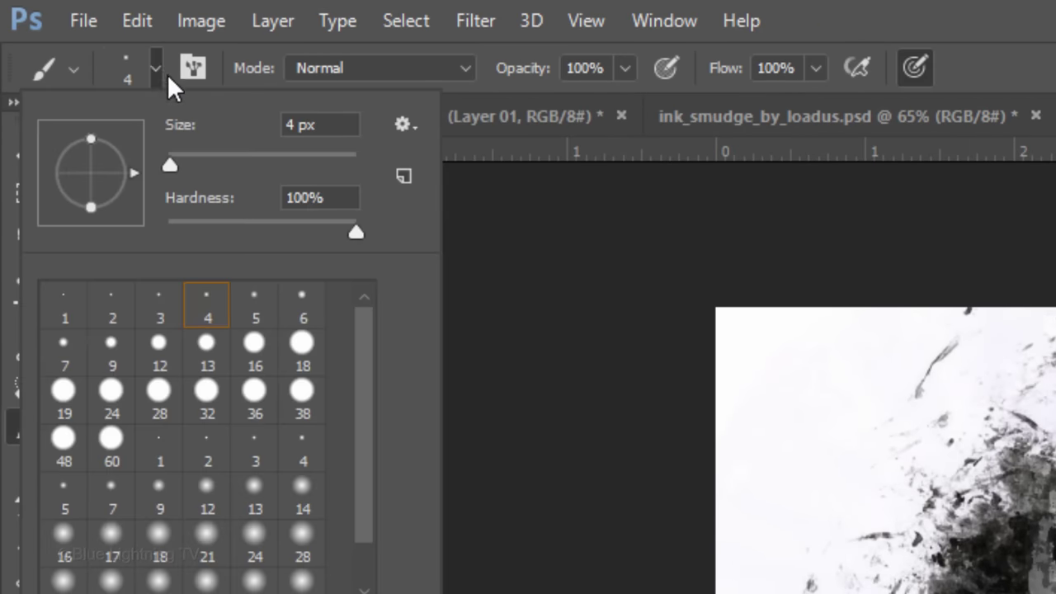
{"action": "left_click", "coordinate": [408, 131]}
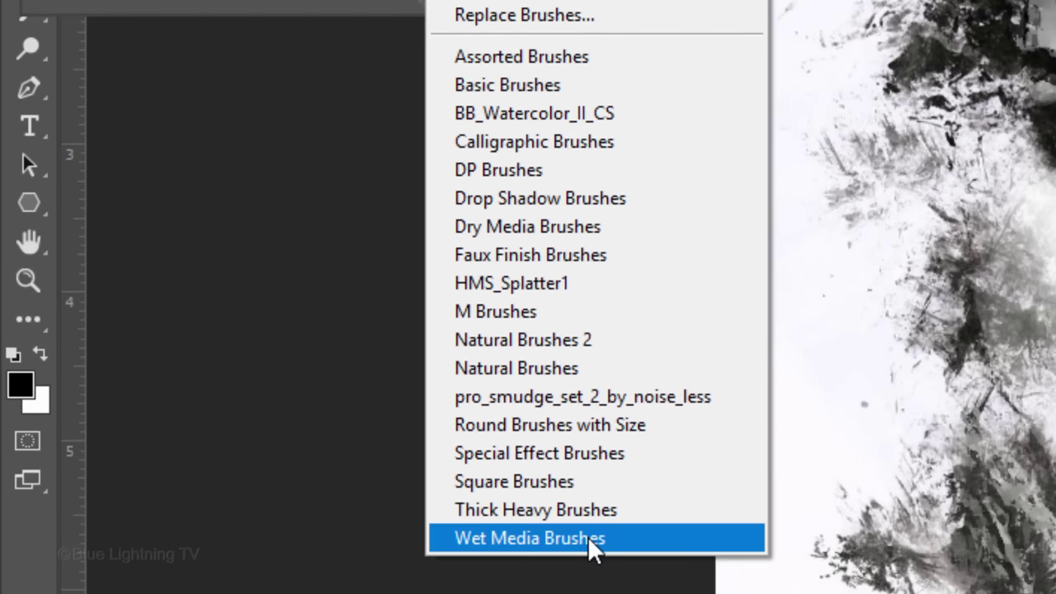
{"action": "left_click", "coordinate": [587, 536]}
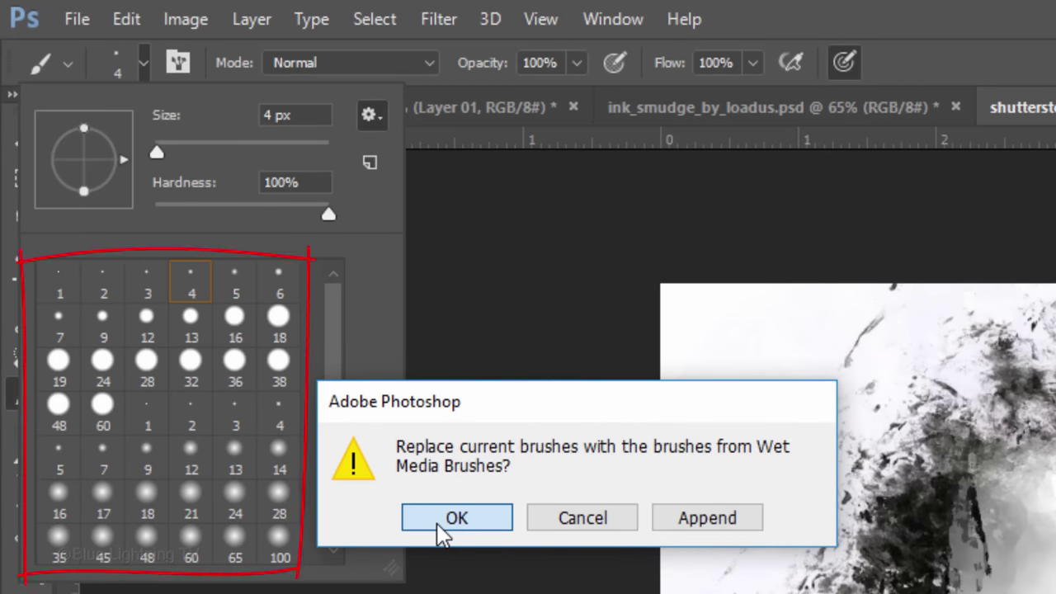
{"action": "left_click", "coordinate": [456, 520]}
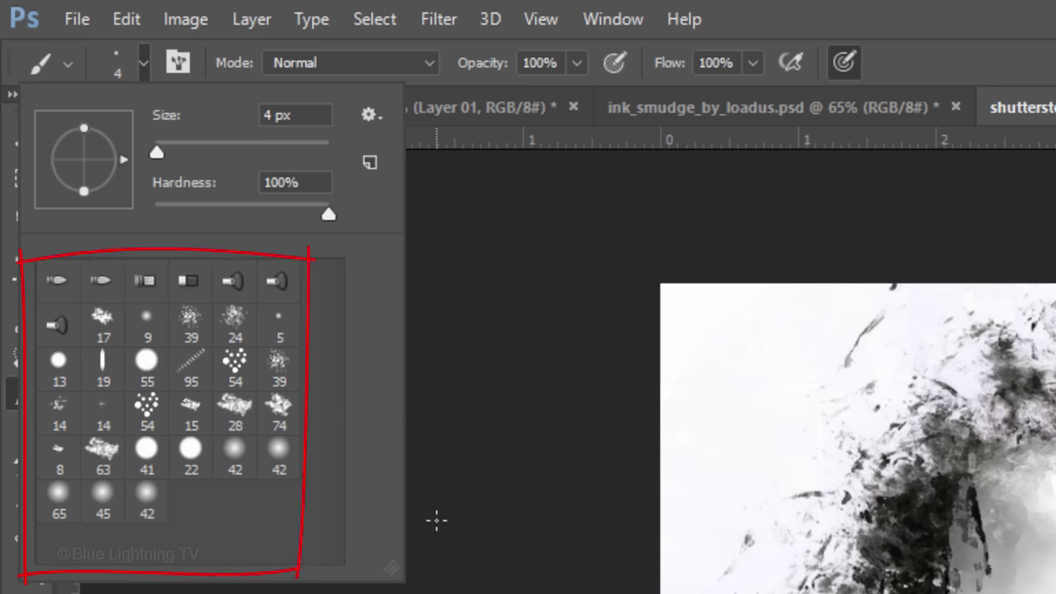
Show brushes as large thumbnails and choose the 39 px spatter brush
{"action": "left_click", "coordinate": [370, 115]}
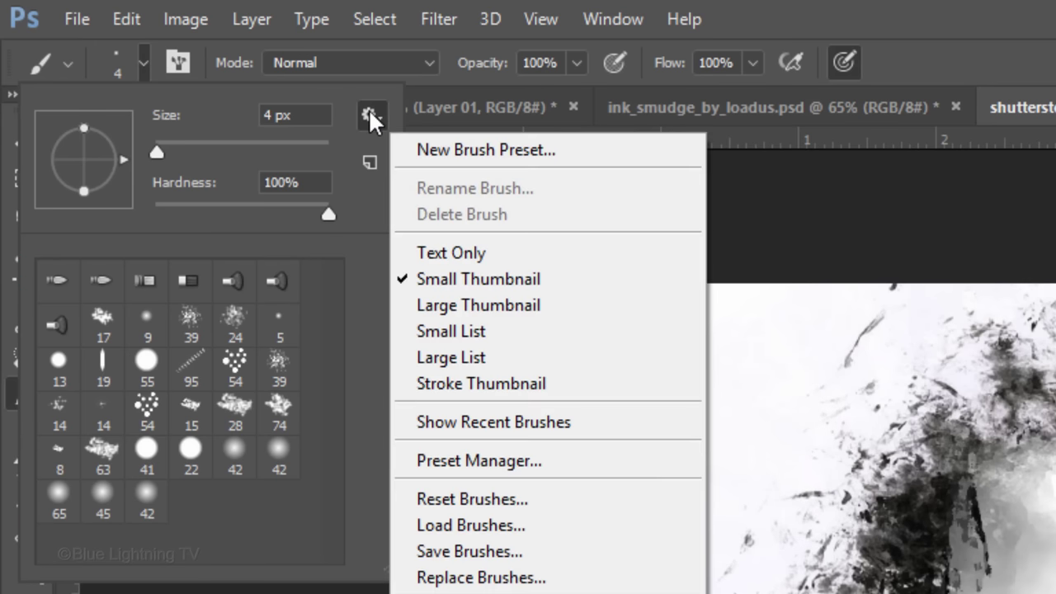
{"action": "left_click", "coordinate": [425, 306]}
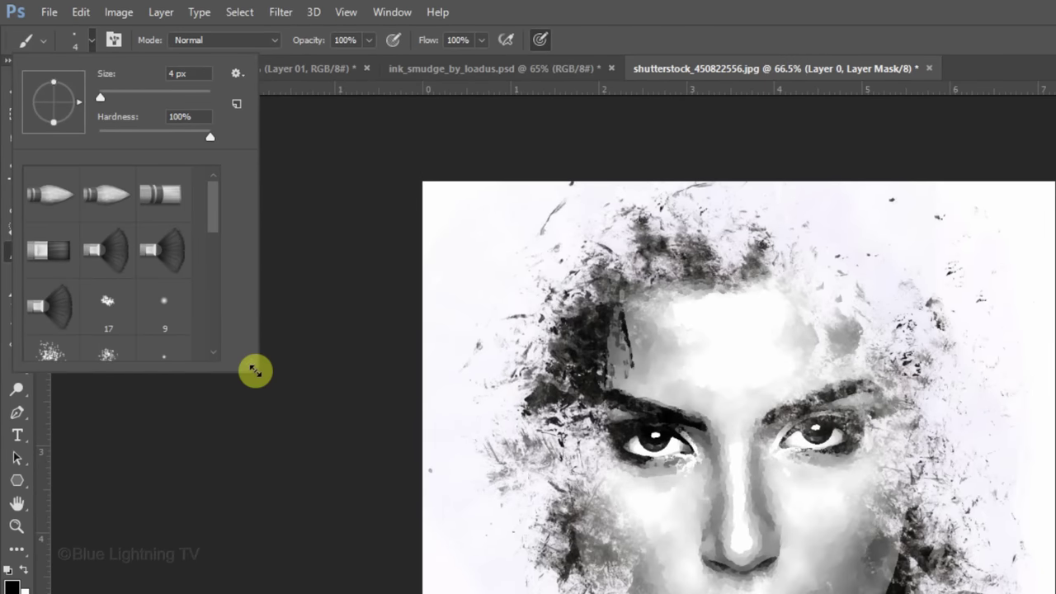
{"action": "left_click_drag", "start_coordinate": [255, 372], "coordinate": [366, 570]}
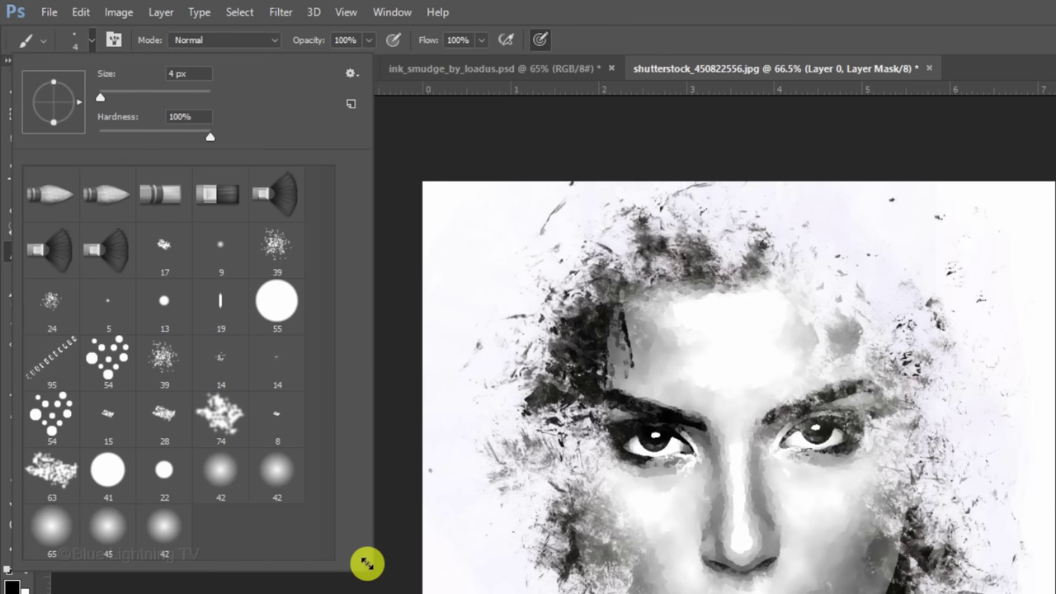
{"action": "left_click", "coordinate": [272, 246]}
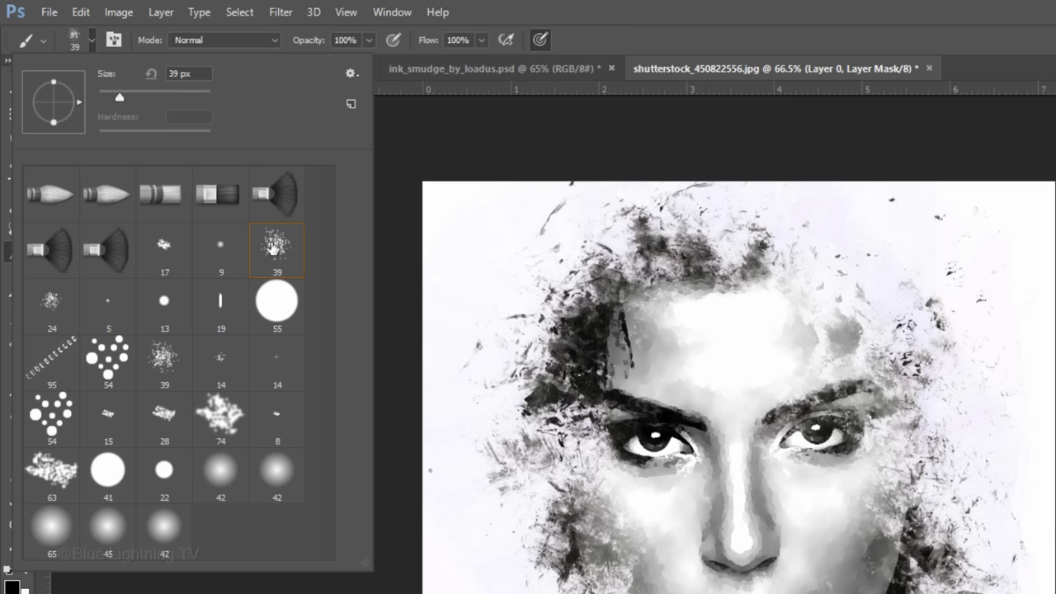
{"action": "key", "text": "Return"}
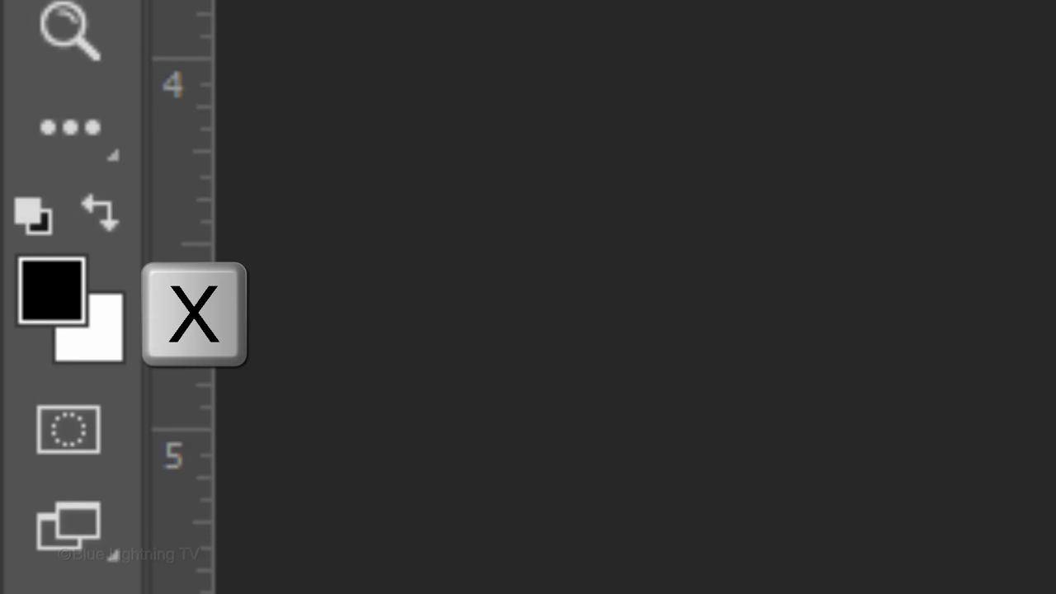
Swap the foreground colour to white and set Layer 0's opacity to 60%
{"action": "key", "text": "x"}
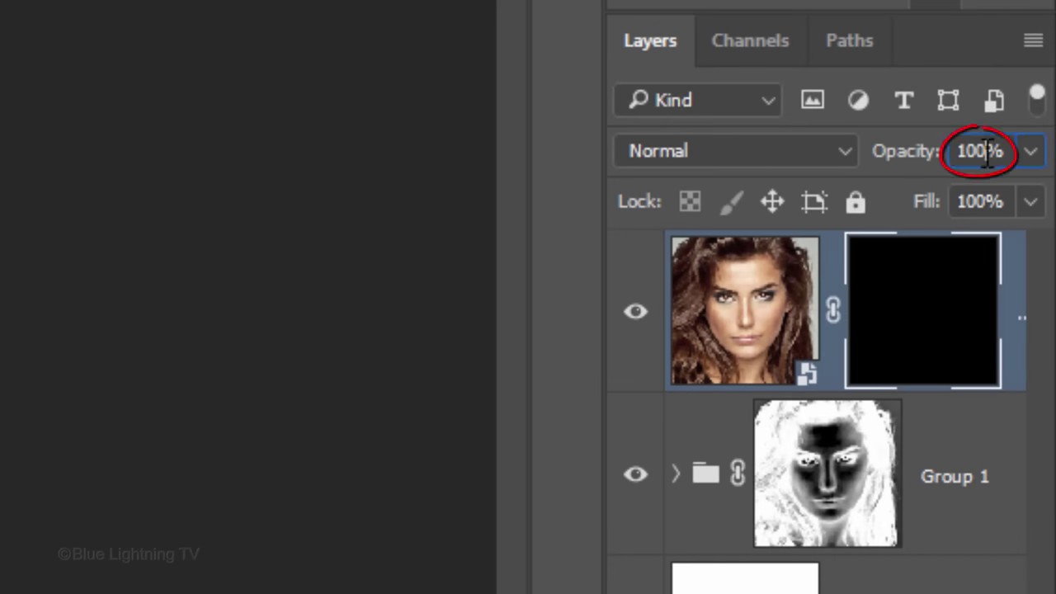
{"action": "left_click", "coordinate": [986, 152]}
{"action": "type", "text": "60"}
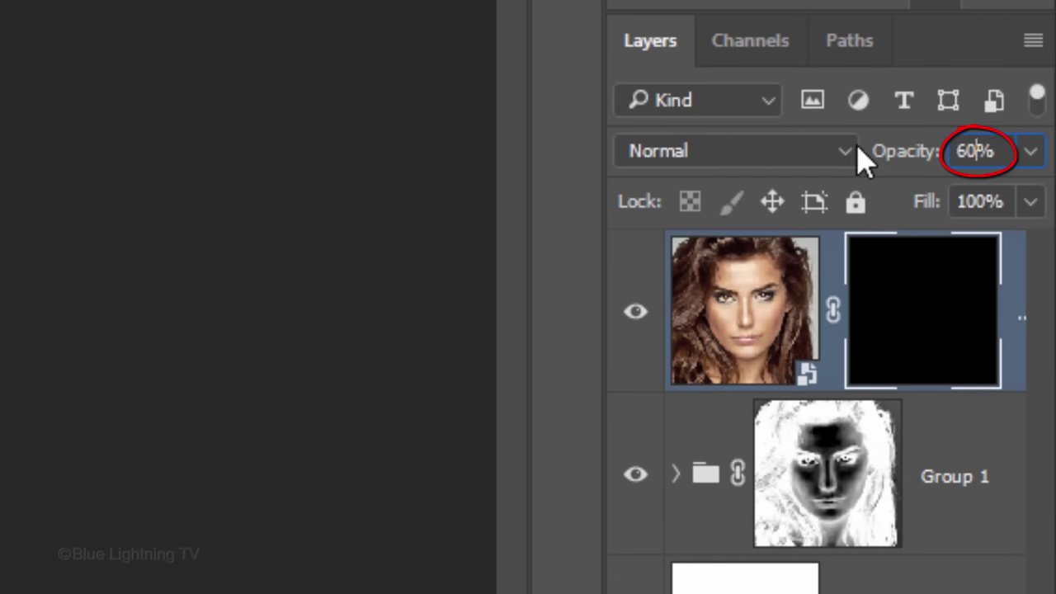
{"action": "left_click", "coordinate": [753, 154]}
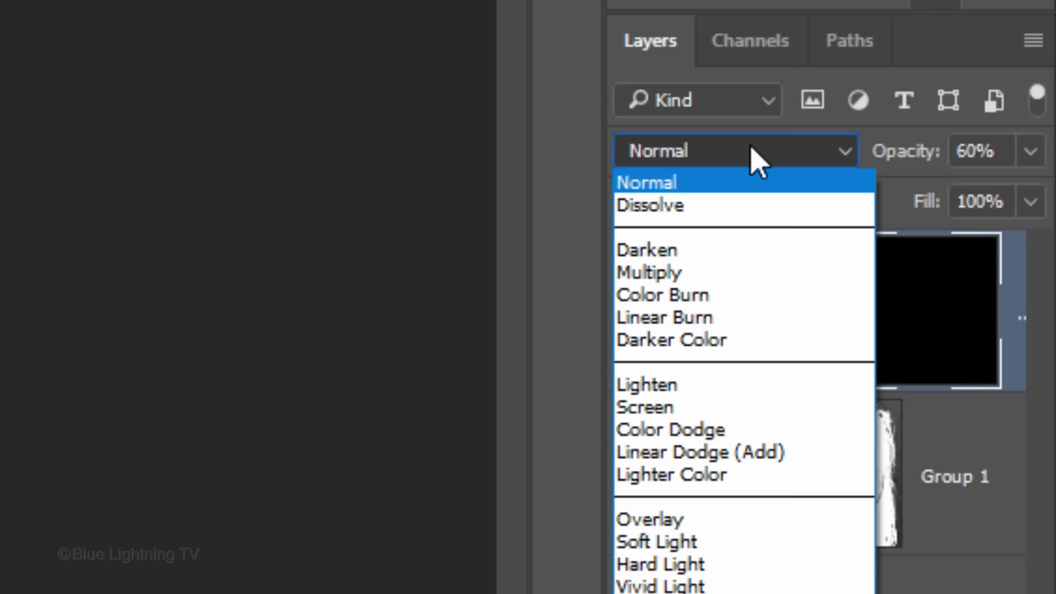